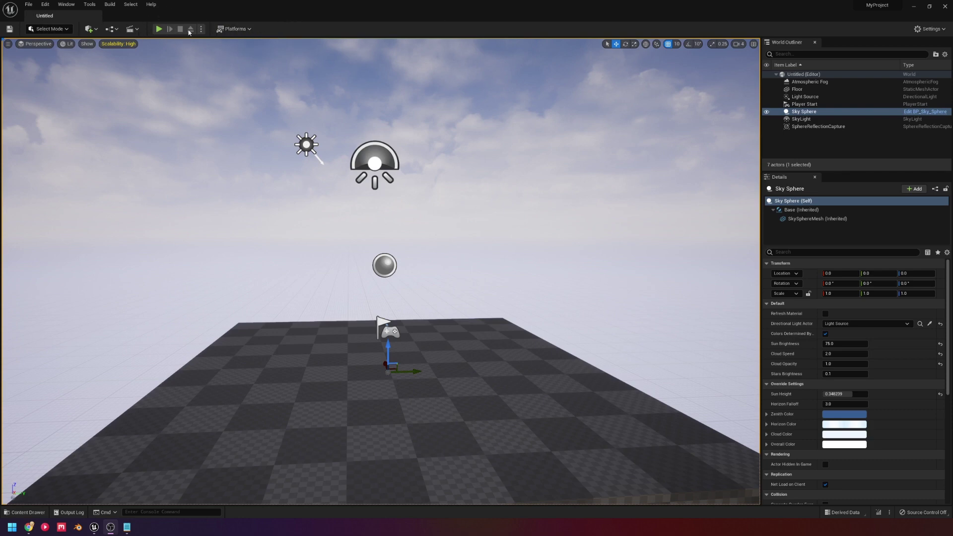
Step: Open the T_OceanNoise texture and the M_PlasterSimple_Inst material instance from the Textures/Tiling folder and return to the texture
left_click(76, 503)
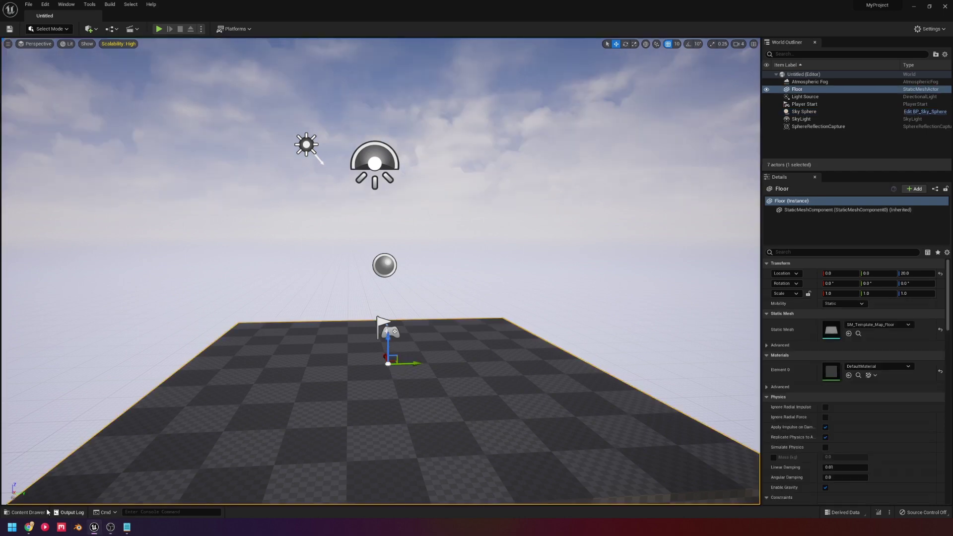
left_click(27, 513)
double_click(474, 382)
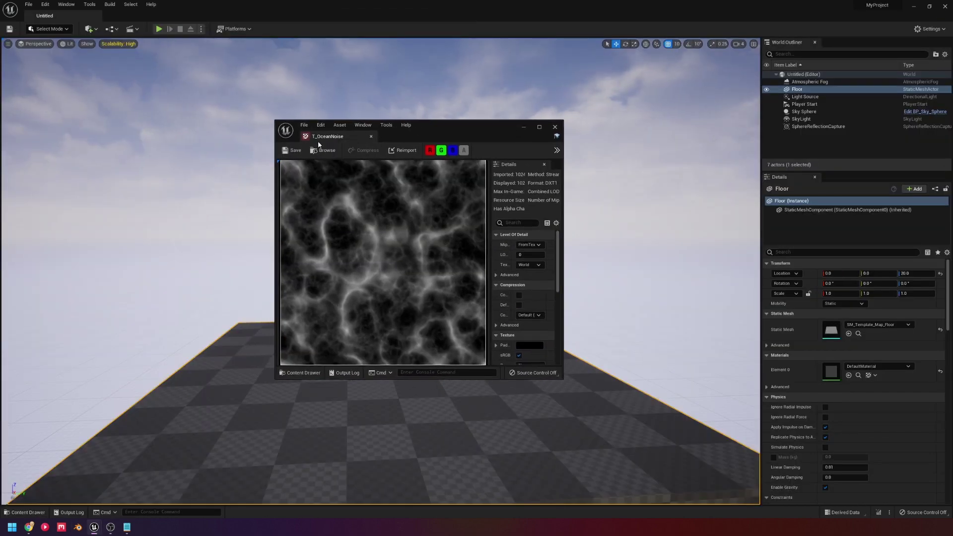
left_click(28, 512)
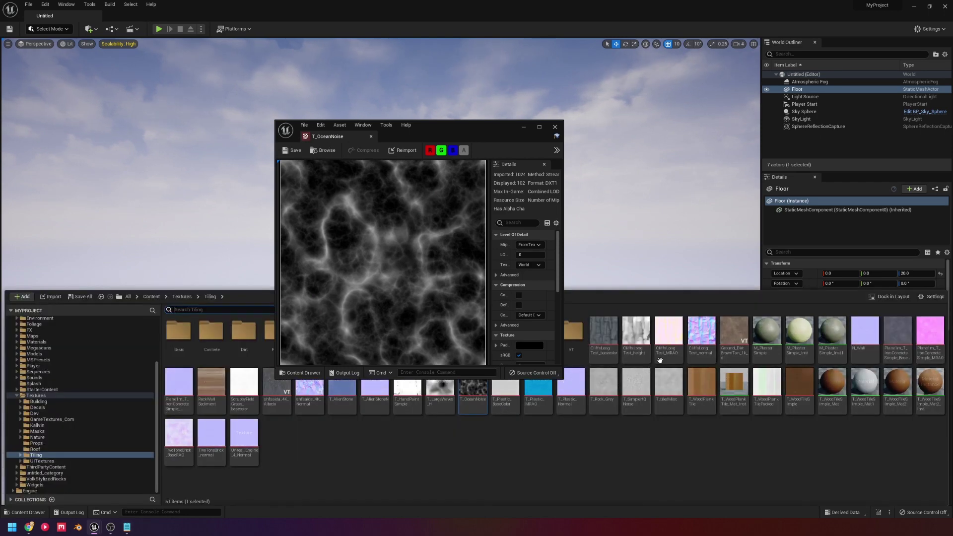
double_click(821, 332)
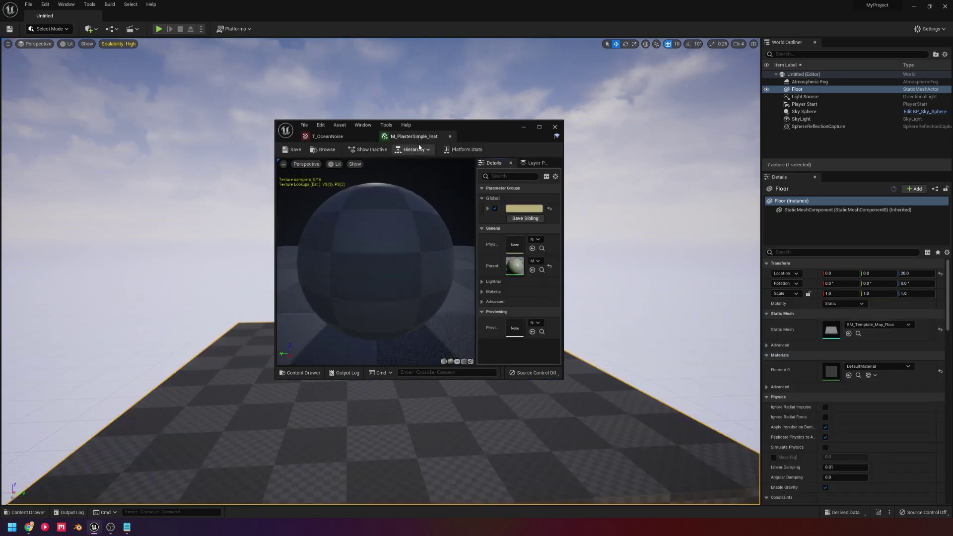
left_click(327, 137)
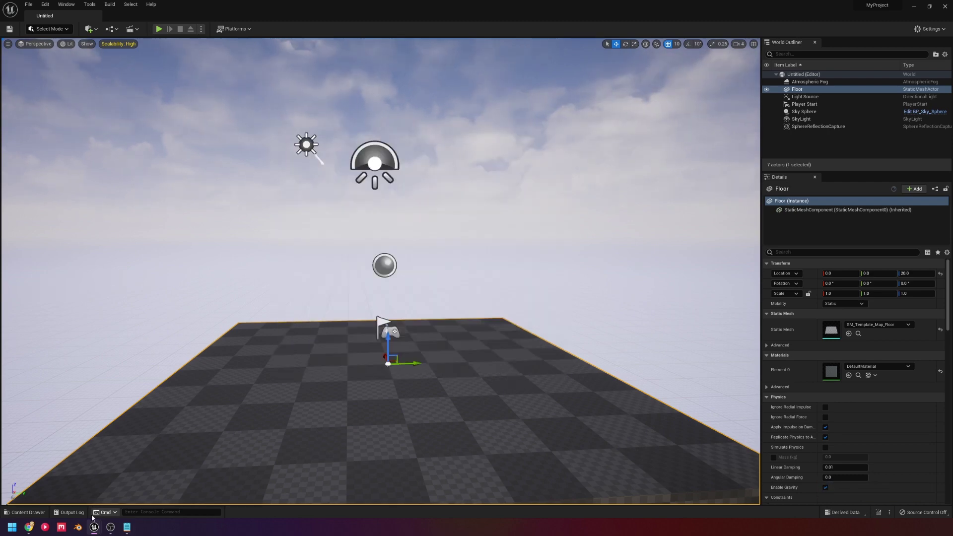
Step: View the output log and the list of available editor modes
left_click(72, 512)
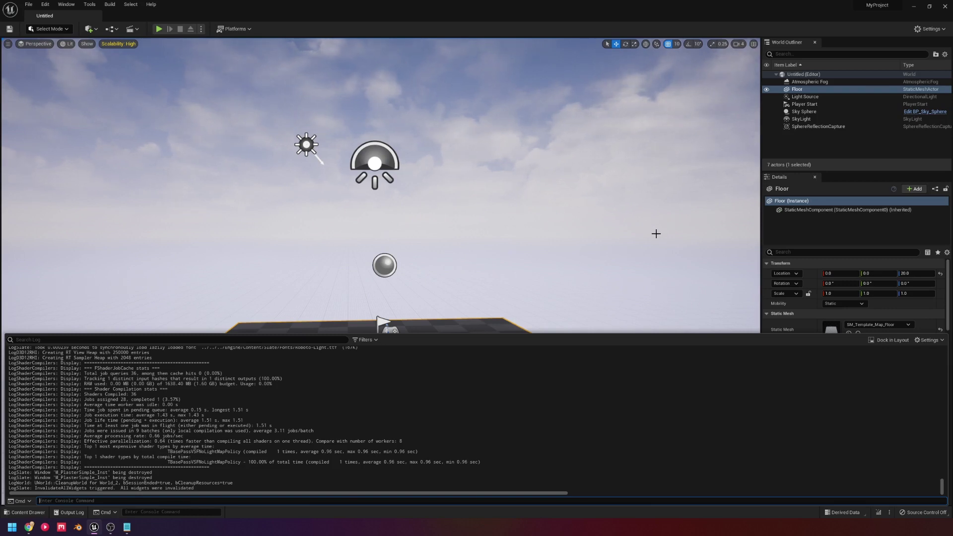
left_click(432, 245)
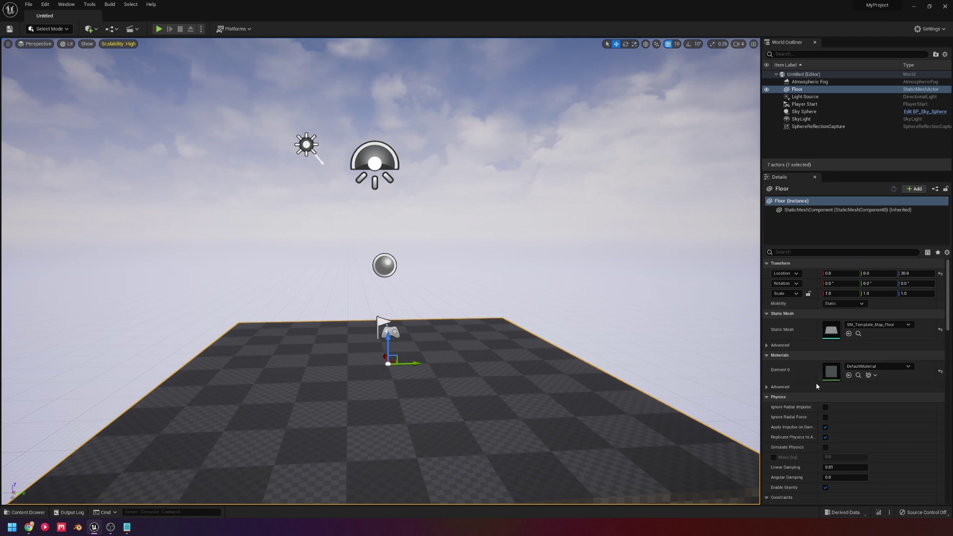
left_click(50, 29)
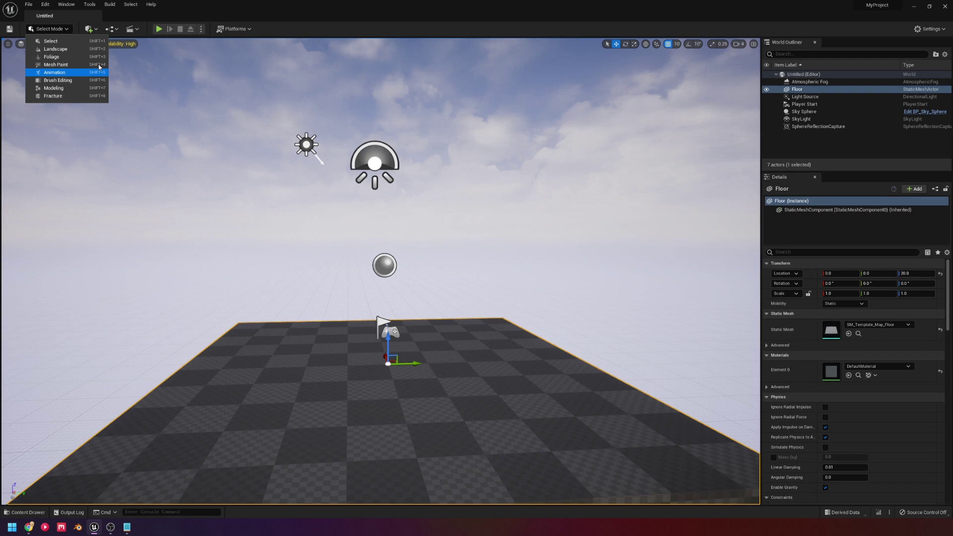
left_click(151, 4)
Step: Open the derived data cache statistics and resource usage windows and arrange them one above the other
left_click(855, 513)
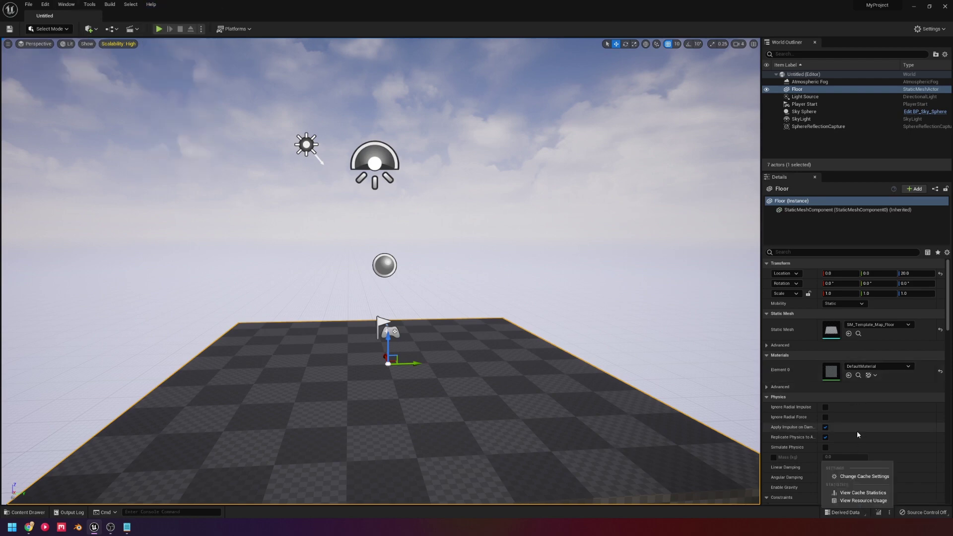
left_click(864, 493)
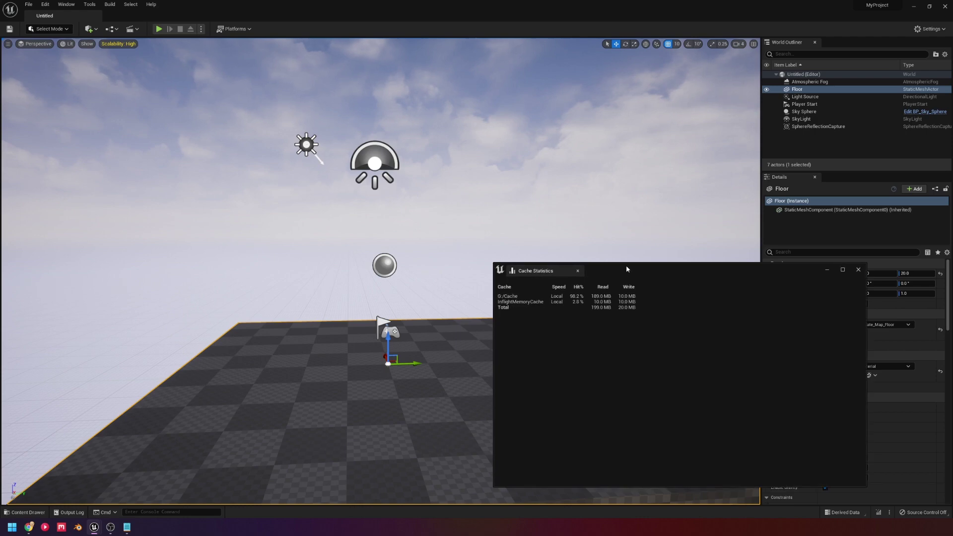
left_click_drag(627, 269, 518, 90)
left_click(852, 512)
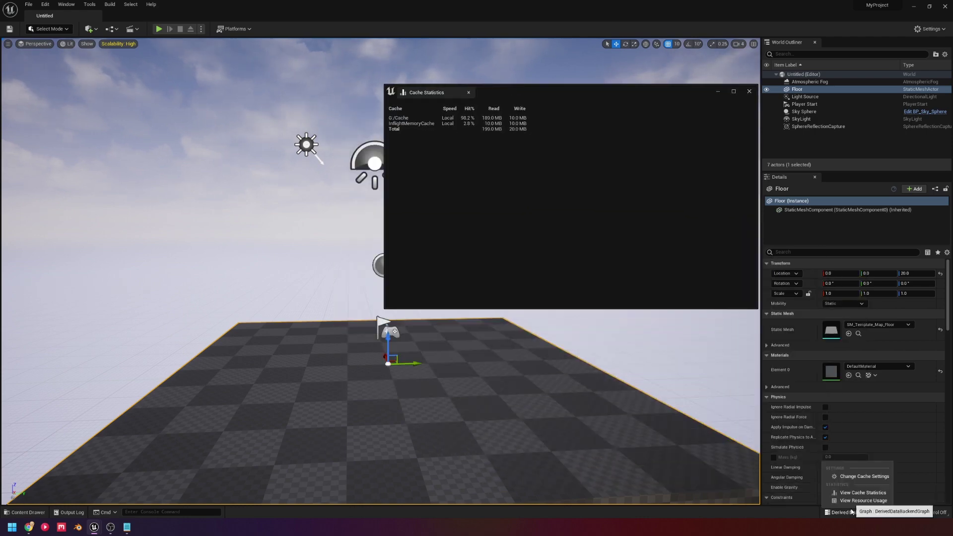
left_click(864, 501)
left_click_drag(661, 32, 547, 287)
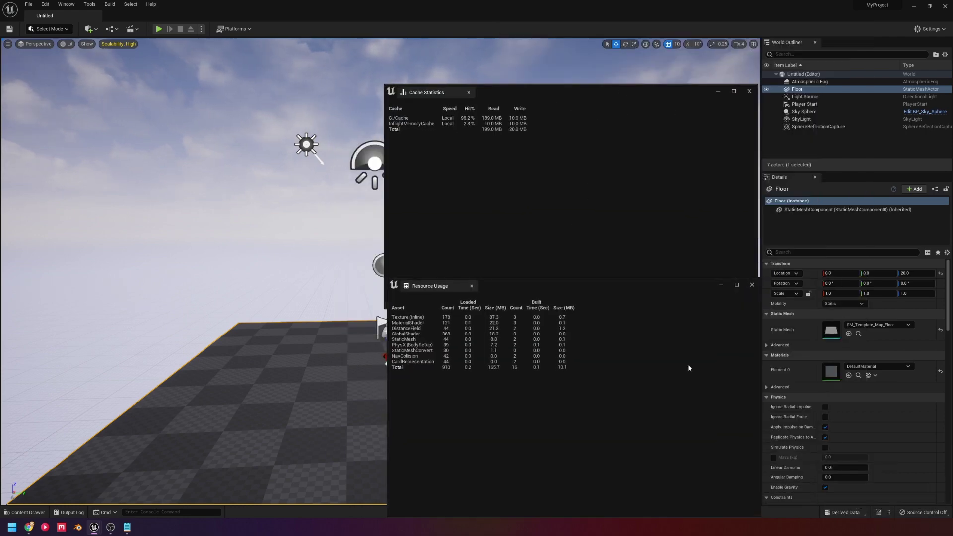
Step: View the derived data cache settings, leave them unaccepted, and close the resource usage and cache statistics windows
left_click(851, 513)
left_click(857, 478)
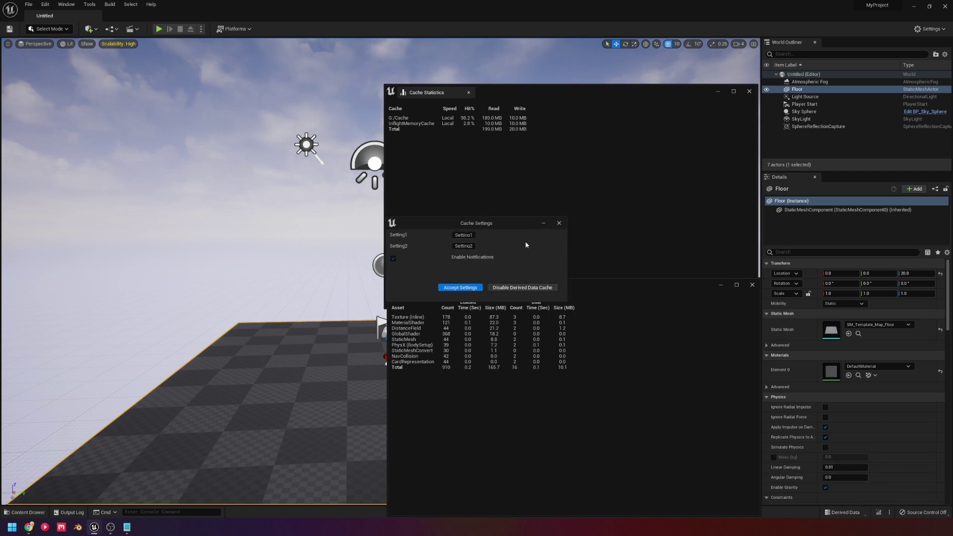
left_click(559, 225)
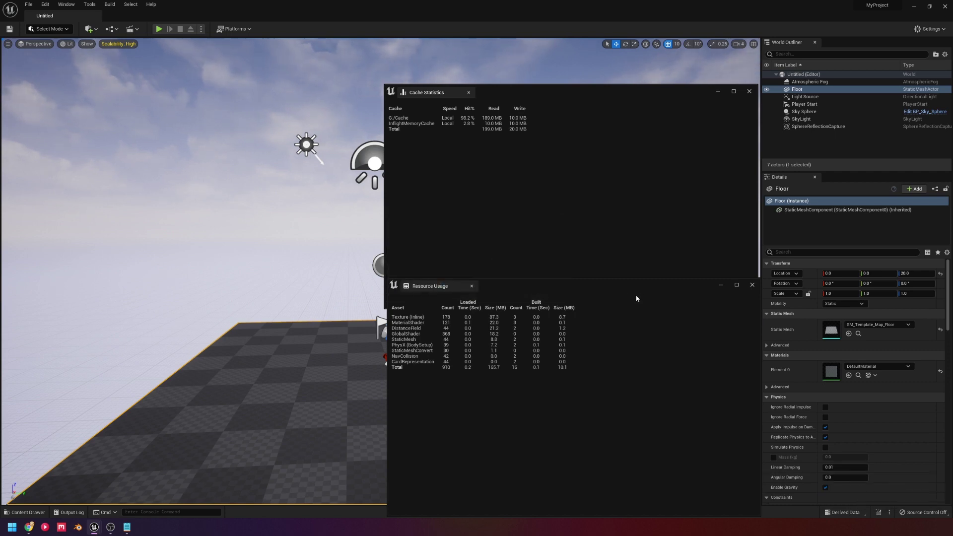
left_click(753, 286)
left_click(750, 92)
mouse_move(586, 198)
middle_mouse_down()
mouse_move(586, 278)
mouse_move(569, 191)
middle_mouse_up()
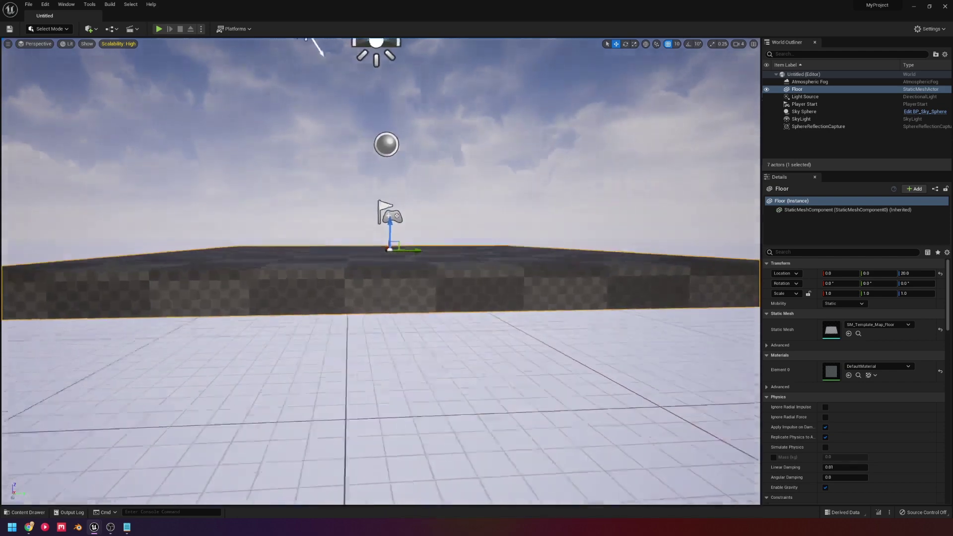
right_click_drag(574, 288, 574, 288)
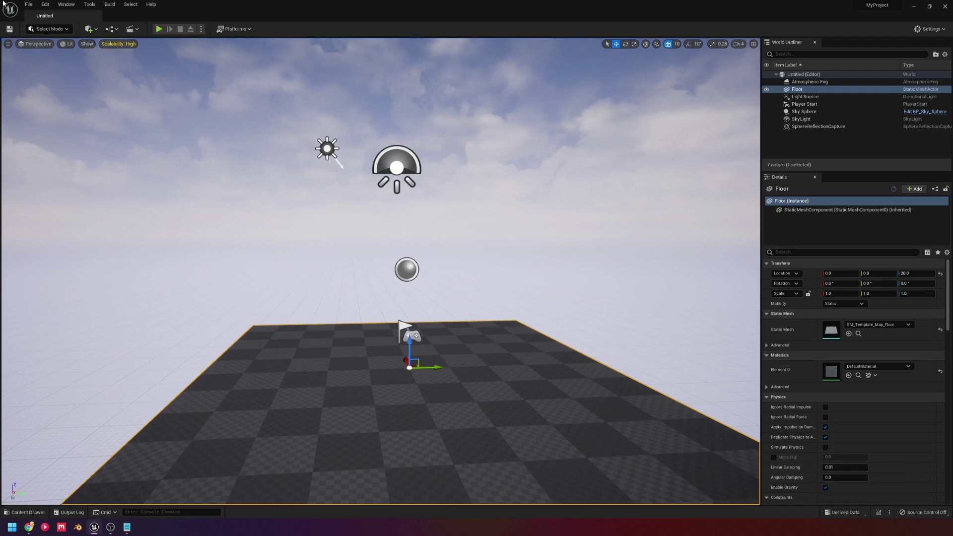
left_click(55, 29)
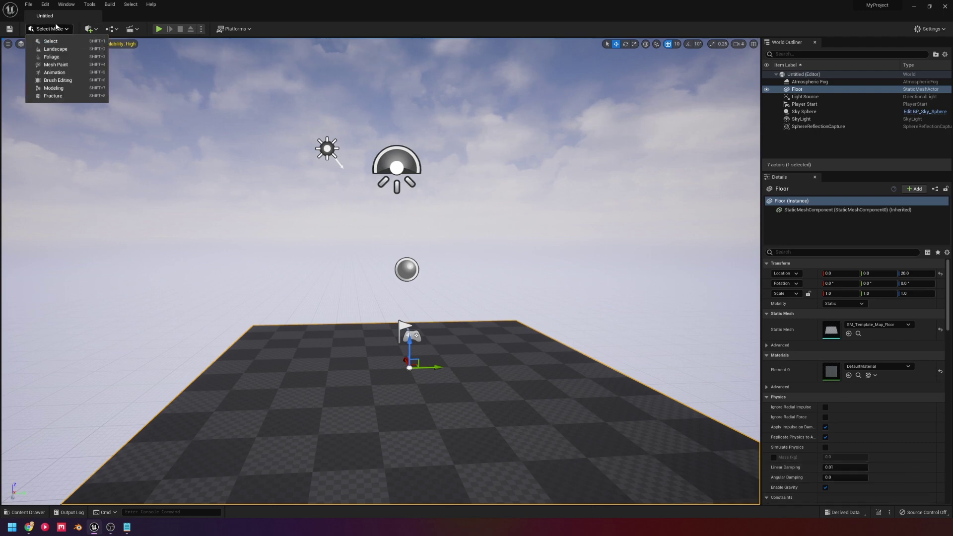
left_click(56, 29)
left_click(859, 303)
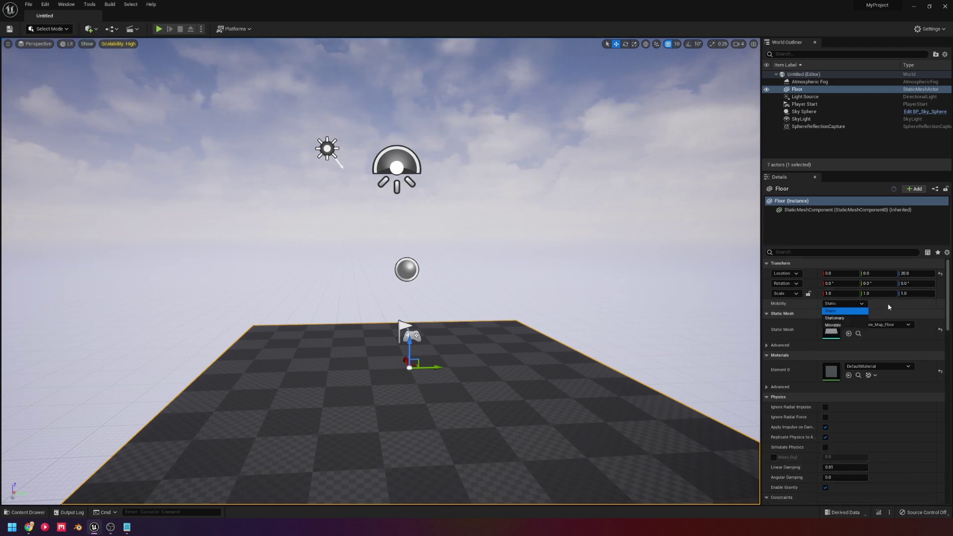
left_click(889, 308)
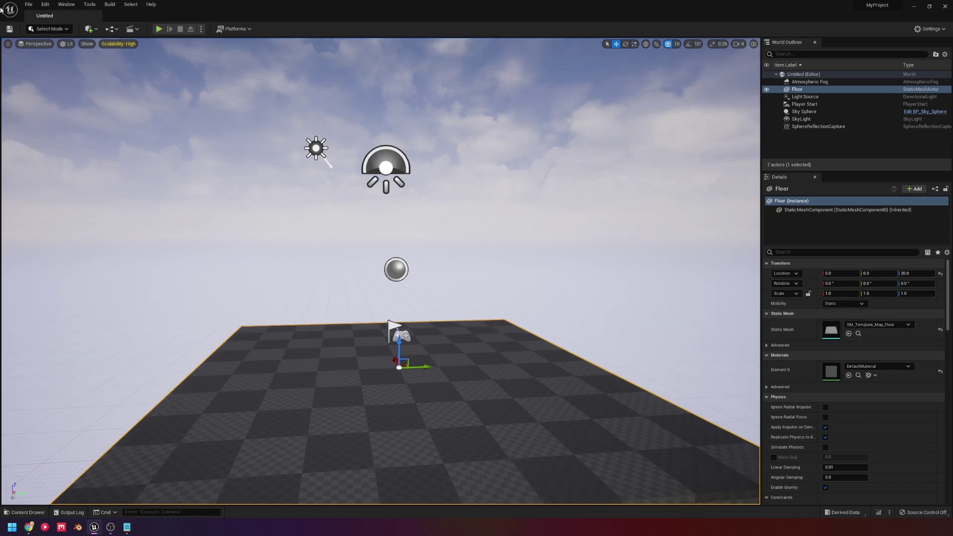
Step: Switch the editor to Modeling mode and narrow the World Outliner and Details area to enlarge the viewport
left_click(50, 28)
left_click(45, 75)
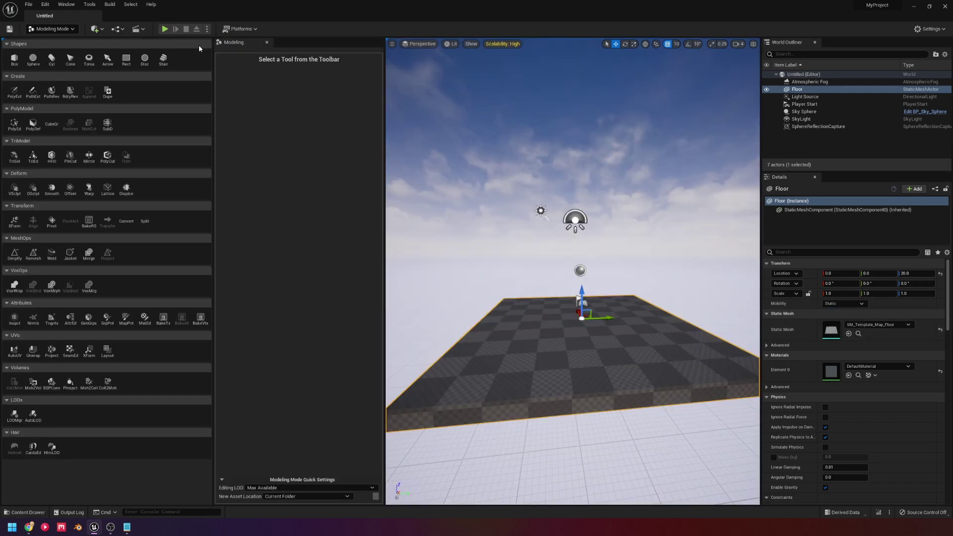
right_click_drag(612, 257, 455, 254)
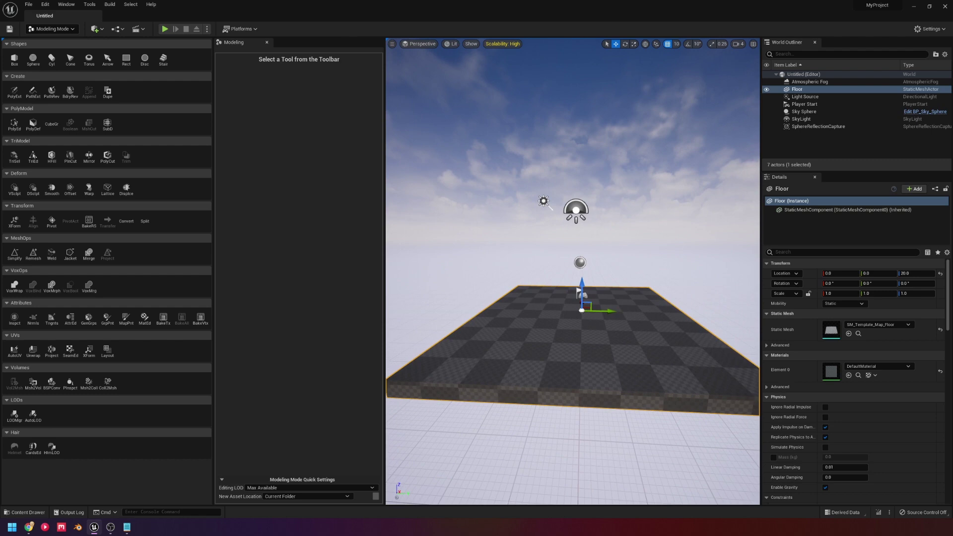
left_click_drag(764, 241, 878, 242)
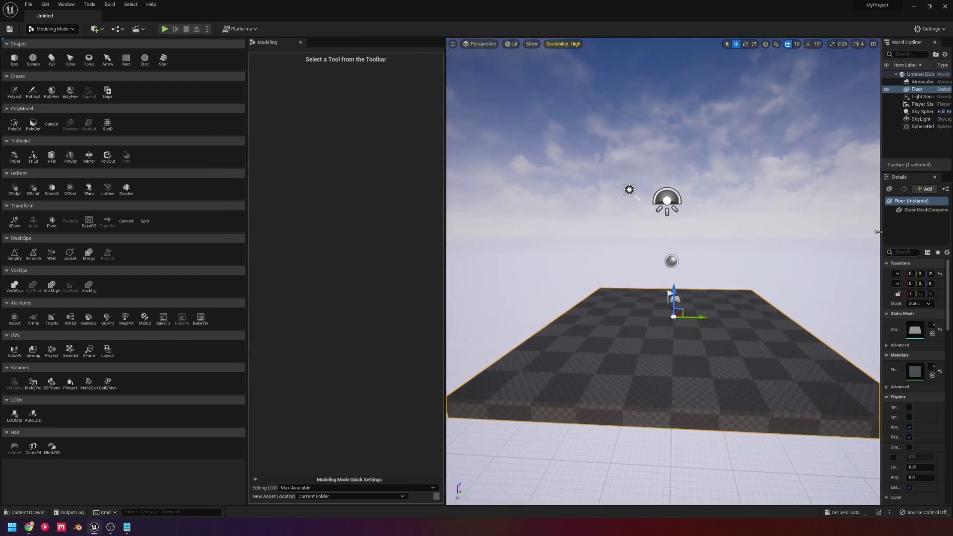
Step: Place a linear staircase on the floor with the Stairs shape tool and complete its creation
right_click_drag(548, 172, 571, 182)
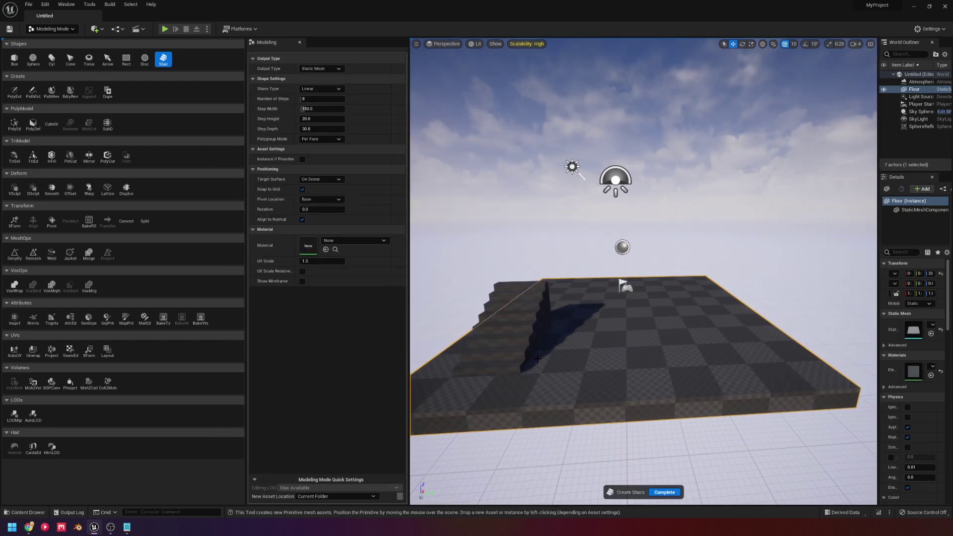
left_click(621, 373)
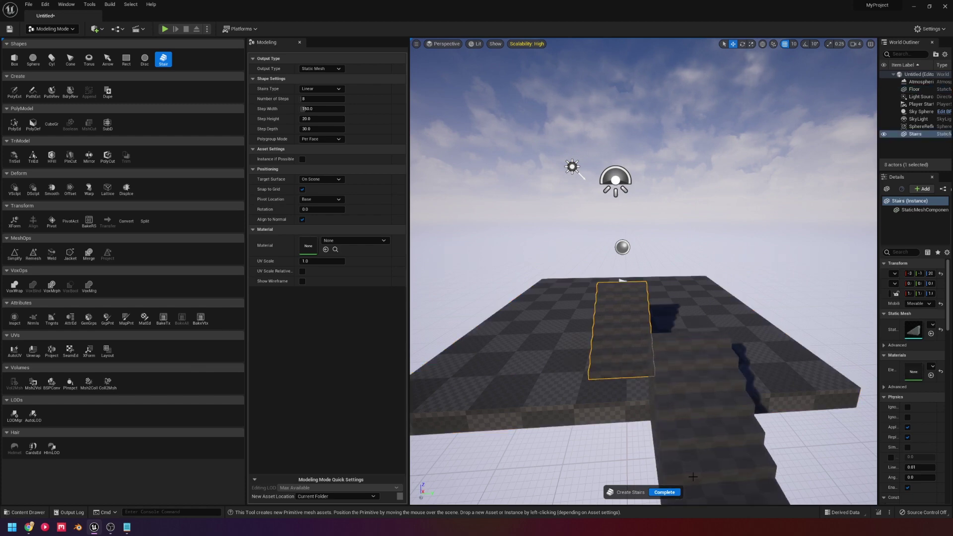
left_click(665, 492)
right_click_drag(712, 279, 591, 266)
key("d")
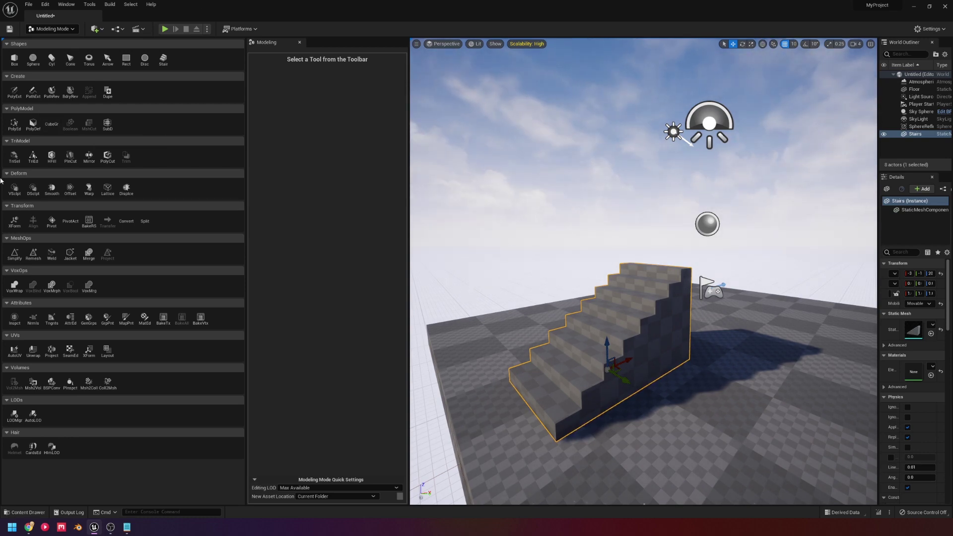
Step: Start a Lattice deformation on the stairs and examine its control cage
left_click(108, 189)
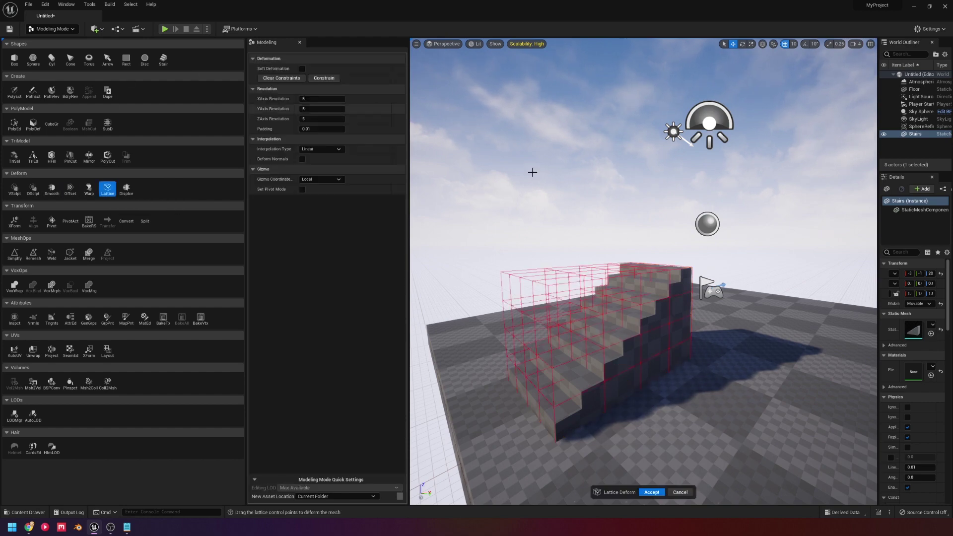
right_click_drag(533, 172, 537, 192)
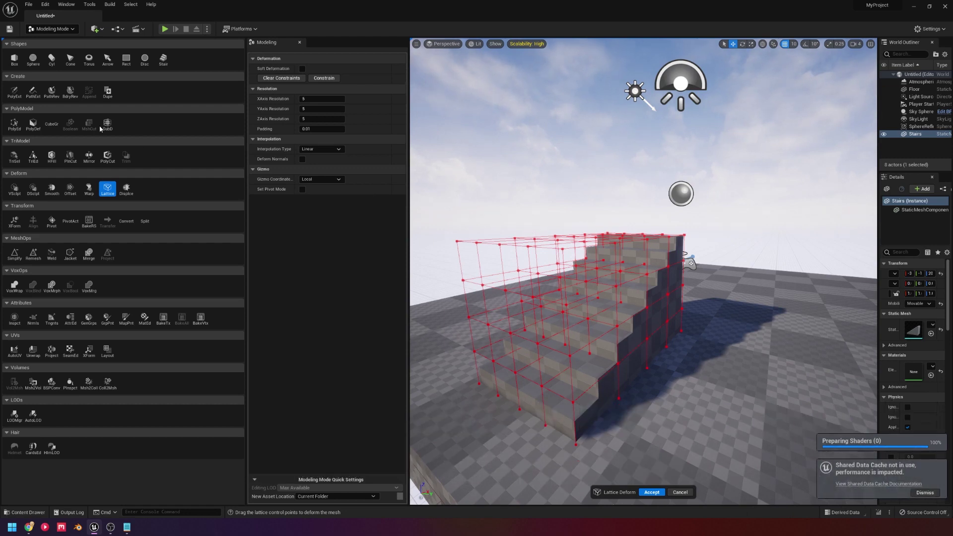
Step: Start the Cube Grid tool, select a rectangle of grid cells beside the stairs and pull it up into a block
left_click(50, 126)
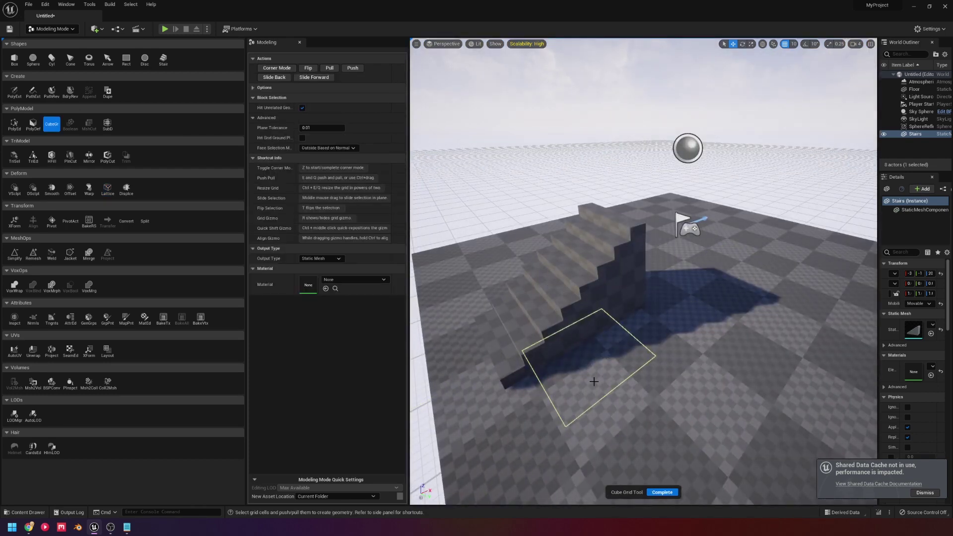
right_click_drag(607, 369, 648, 362)
key("s")
left_click_drag(628, 299, 755, 235)
key("e")
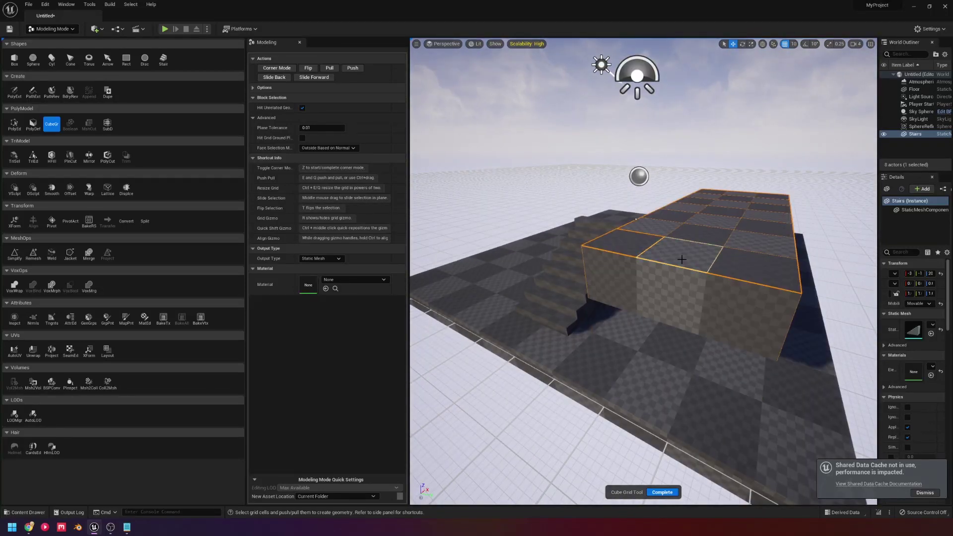
Step: Select a group of cells on the new block and pull it out by three grid steps
right_click_drag(682, 260, 696, 288)
left_click_drag(768, 256, 698, 266)
key("e")
key("e")
key("e")
Step: Select another row of cells on the block, pull it out by five grid steps, and select a single side cell
mouse_move(698, 266)
right_mouse_down()
mouse_move(621, 259)
mouse_move(697, 266)
right_mouse_up()
left_click_drag(839, 268, 662, 280)
key("e")
key("e")
key("e")
key("e")
key("e")
right_click_drag(662, 281, 639, 233)
left_click(636, 230)
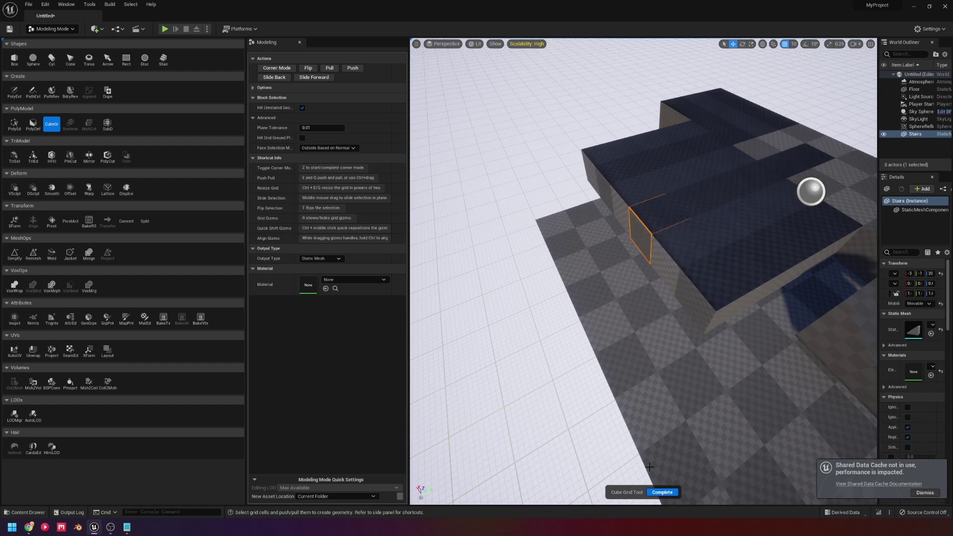
Step: Apply the M_PlasterSimple_Inst material from the Textures/Tiling folder to the Cube Grid geometry
left_click(26, 512)
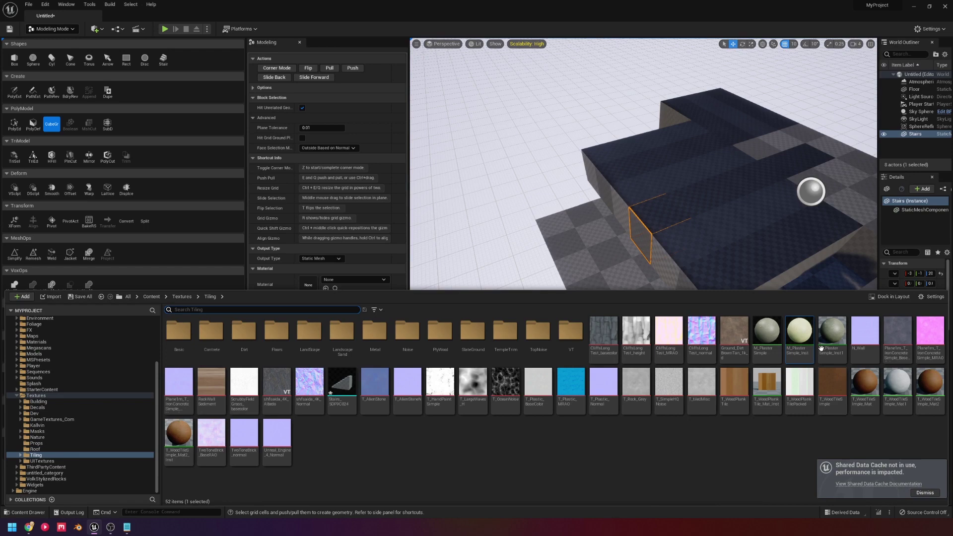
left_click_drag(797, 336, 684, 216)
right_click_drag(681, 217, 697, 176)
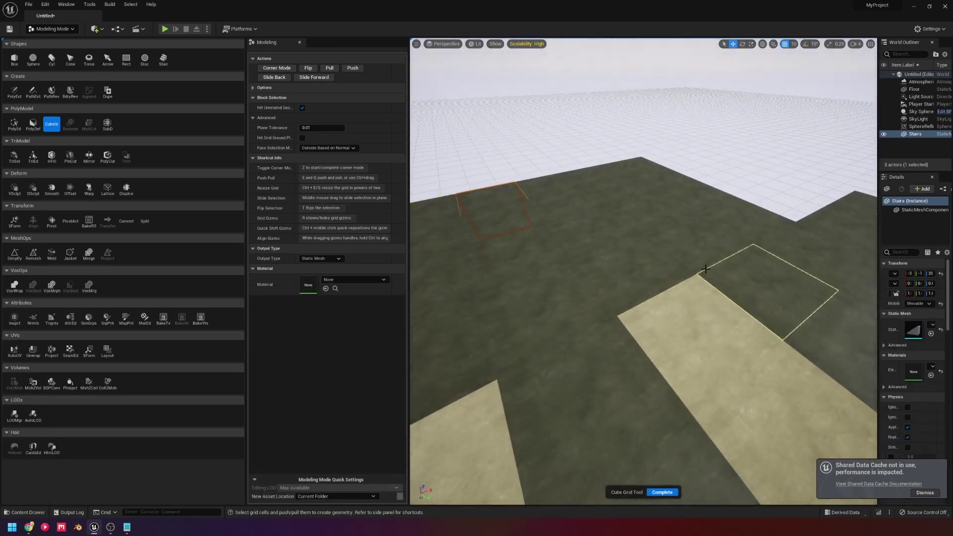
right_click_drag(723, 288, 705, 273)
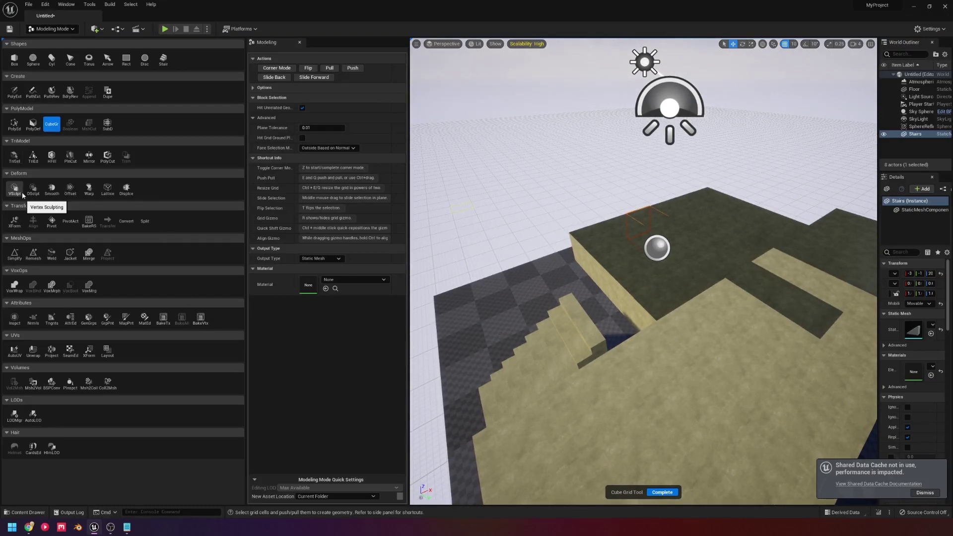
Step: Open the normals editing tool on the selected stairs mesh and examine its settings
left_click(33, 318)
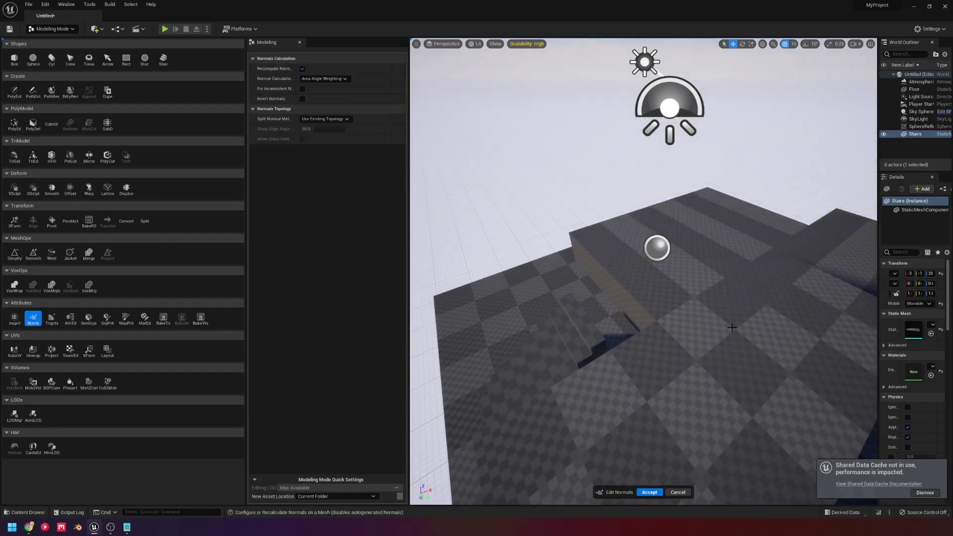
right_click_drag(645, 224, 637, 211)
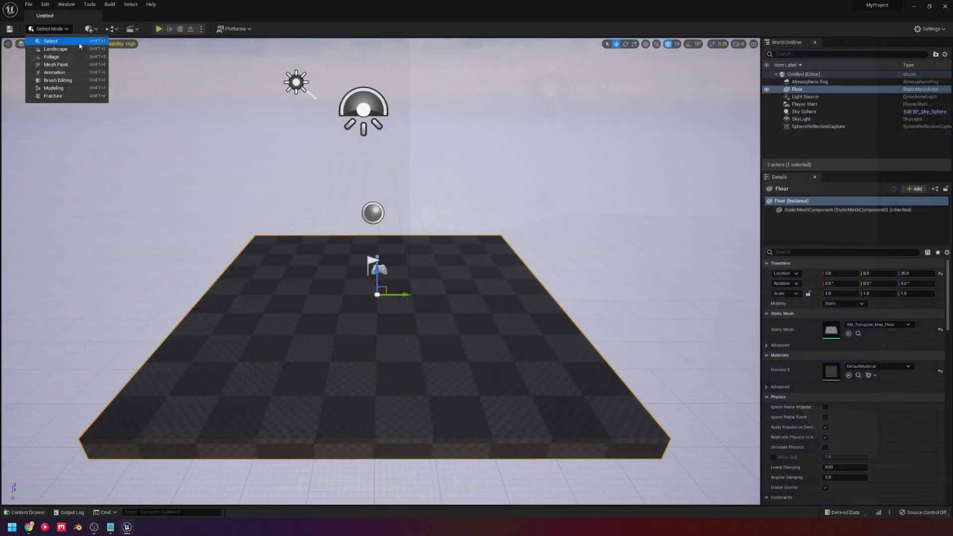
Step: Switch to Modeling mode and start the Cube Grid tool with the newly placed box selected
left_click(54, 88)
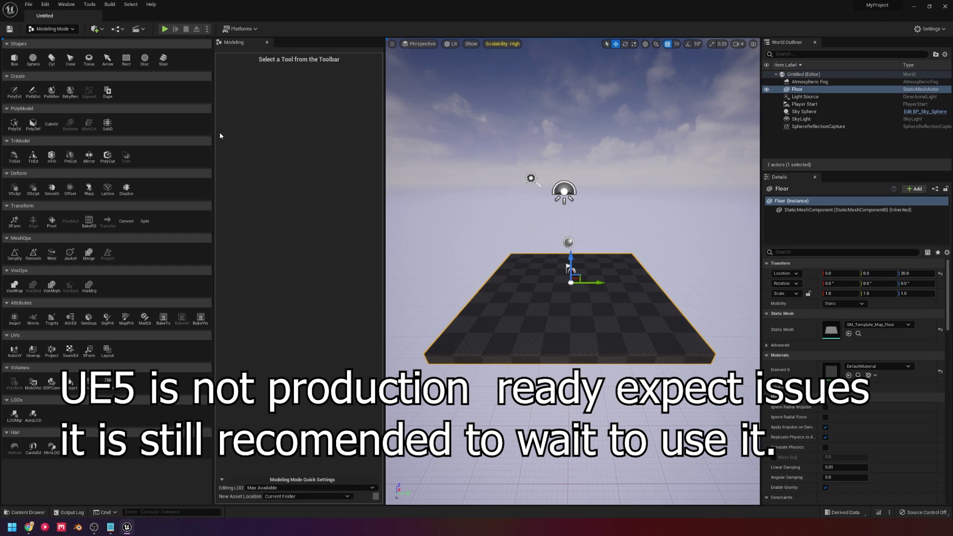
scroll(547, 322, "up", 1)
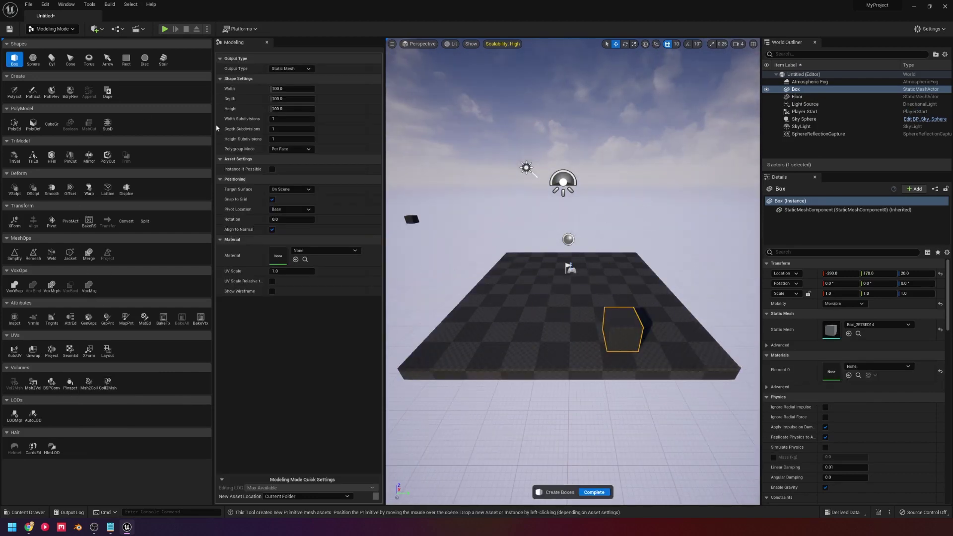
left_click(52, 124)
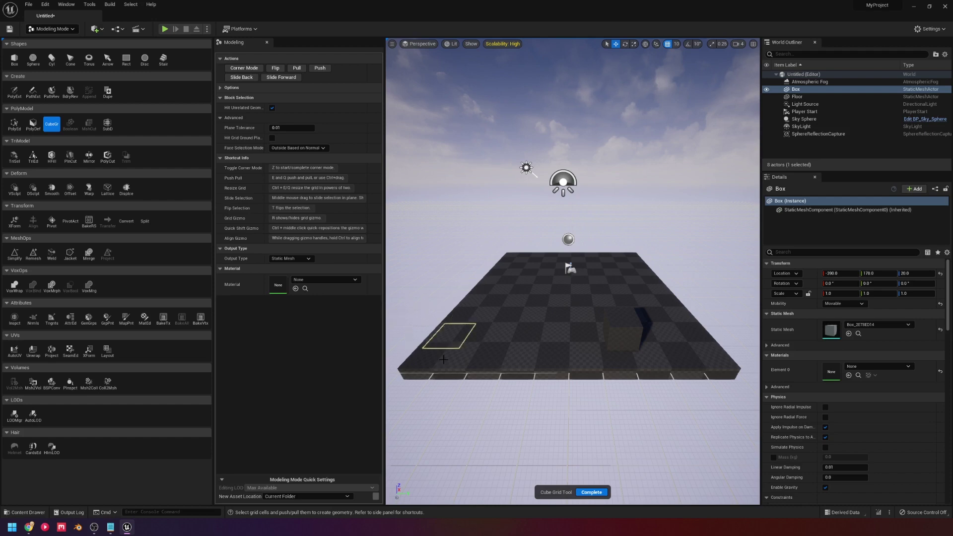
right_click_drag(599, 373, 605, 366)
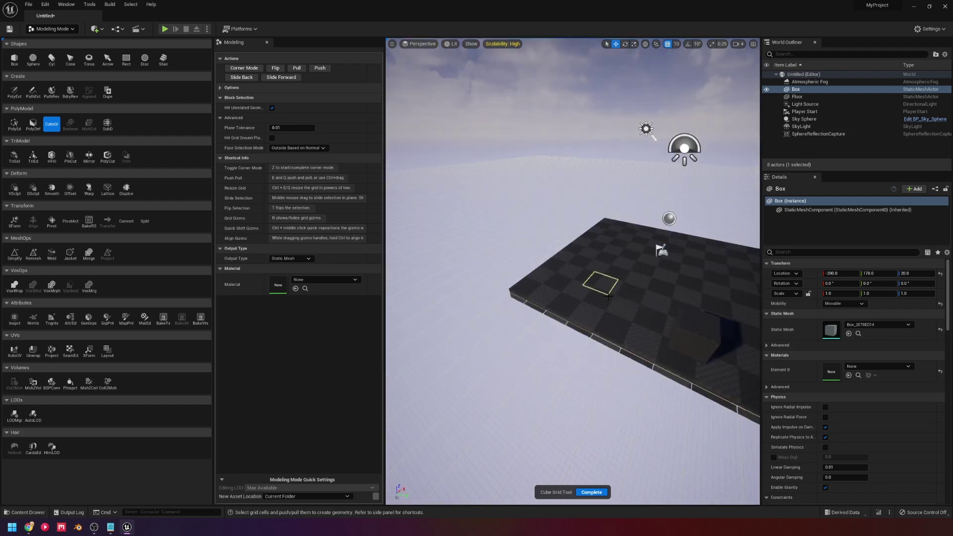
right_click_drag(602, 282, 700, 291)
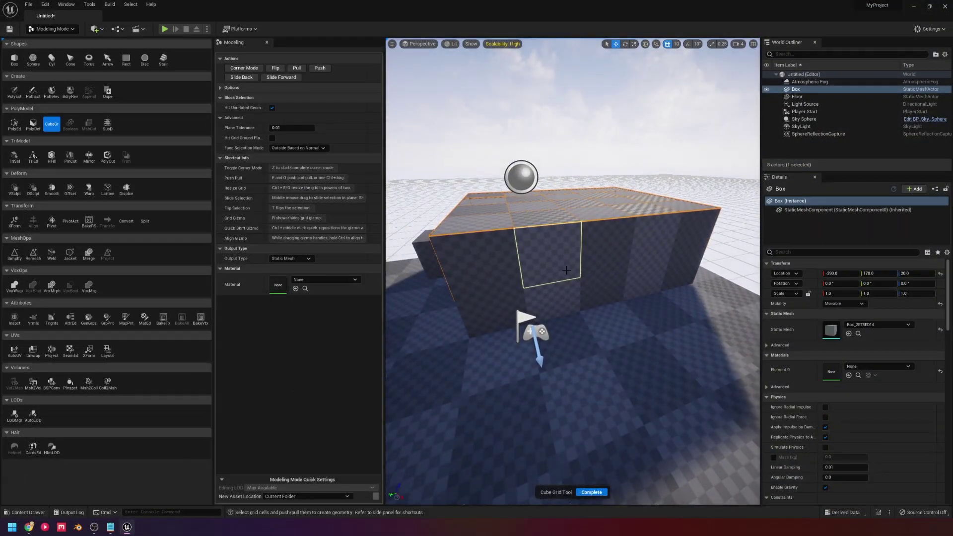
Step: Push the upper cells of the large block's front face inward to carve a wide recess
left_click(539, 234)
left_click(600, 262)
key("q")
left_click(647, 247)
key("q")
left_click(601, 244)
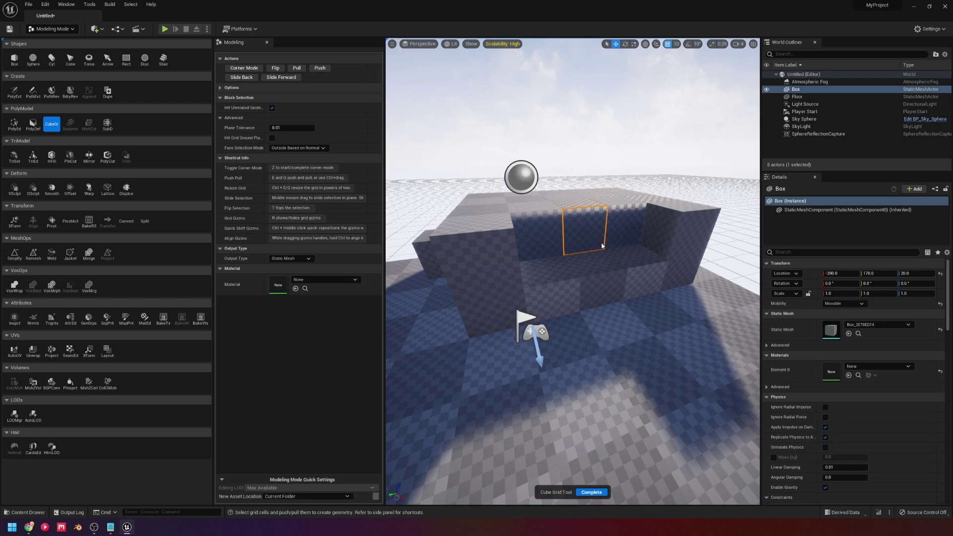
key("q")
left_click(621, 231)
key("q")
left_click(538, 236)
key("q")
Step: Push the lower front cells beneath the recess inward
left_click(555, 289)
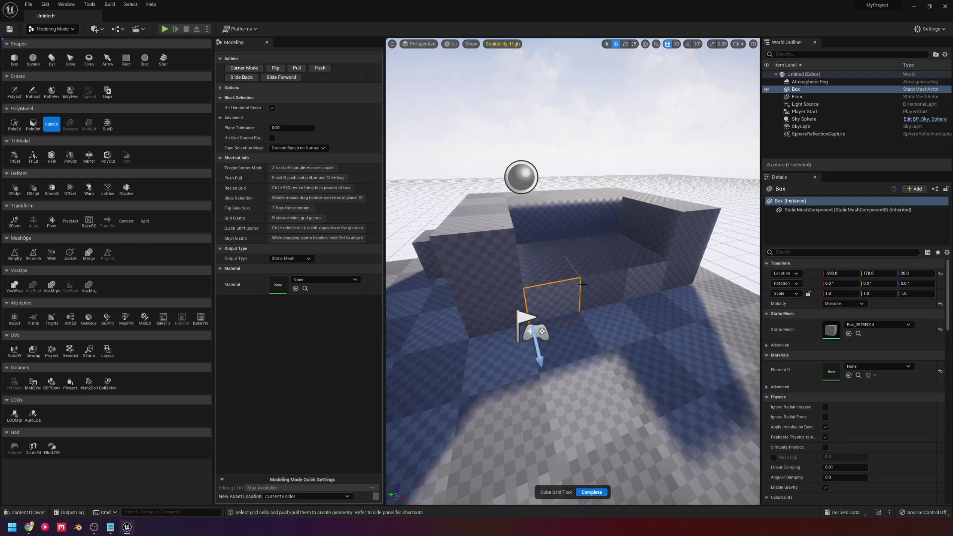
key("q")
left_click(600, 283)
key("q")
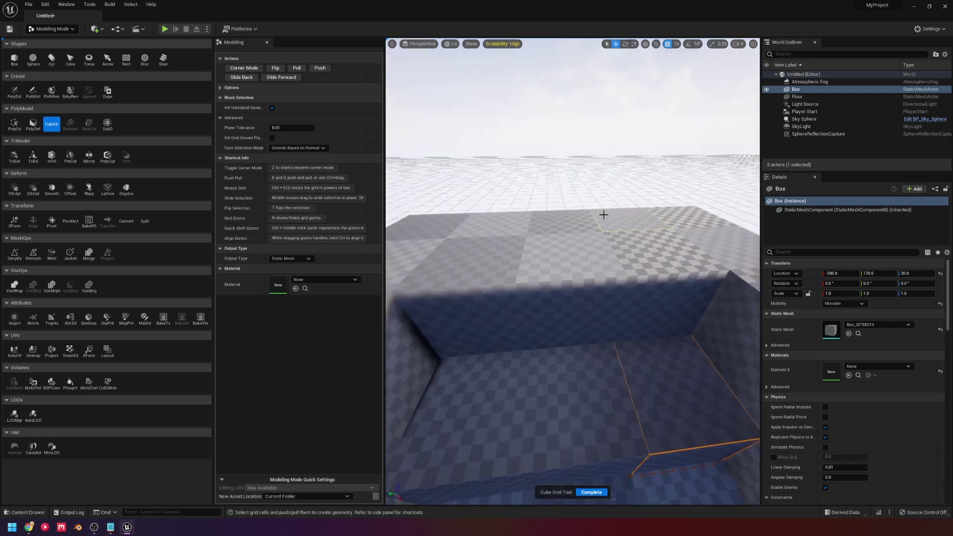
Step: Pull up a row of cells along the top behind the recess and complete the Cube Grid edit
left_click_drag(603, 215, 480, 226)
key("e")
mouse_move(493, 222)
right_mouse_down()
mouse_move(541, 248)
mouse_move(487, 226)
right_mouse_up()
left_click(637, 292)
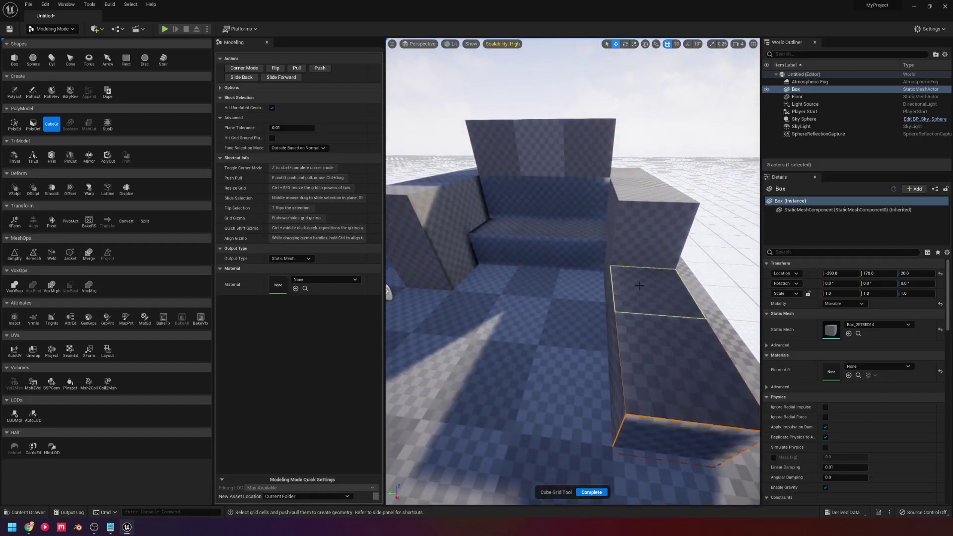
right_click_drag(640, 286, 531, 260)
left_click(592, 492)
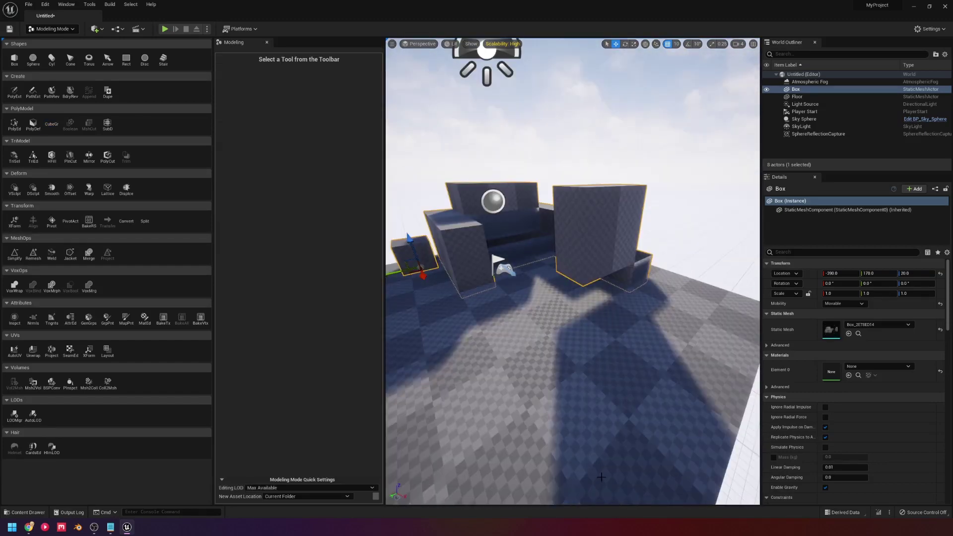
Step: Recompute the box mesh's normals using Area Angle Weighting with the existing topology, and accept
right_click_drag(599, 437, 588, 370)
key("w")
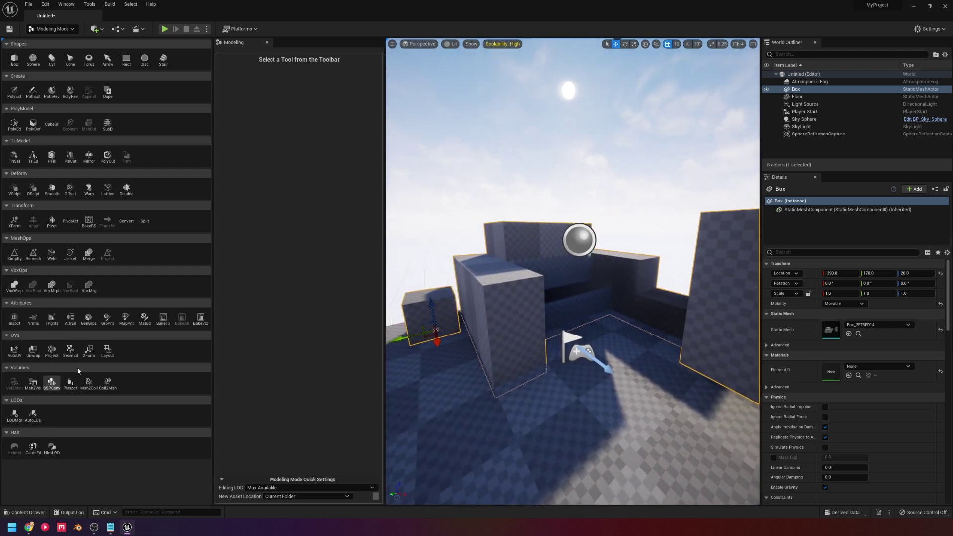
left_click(40, 324)
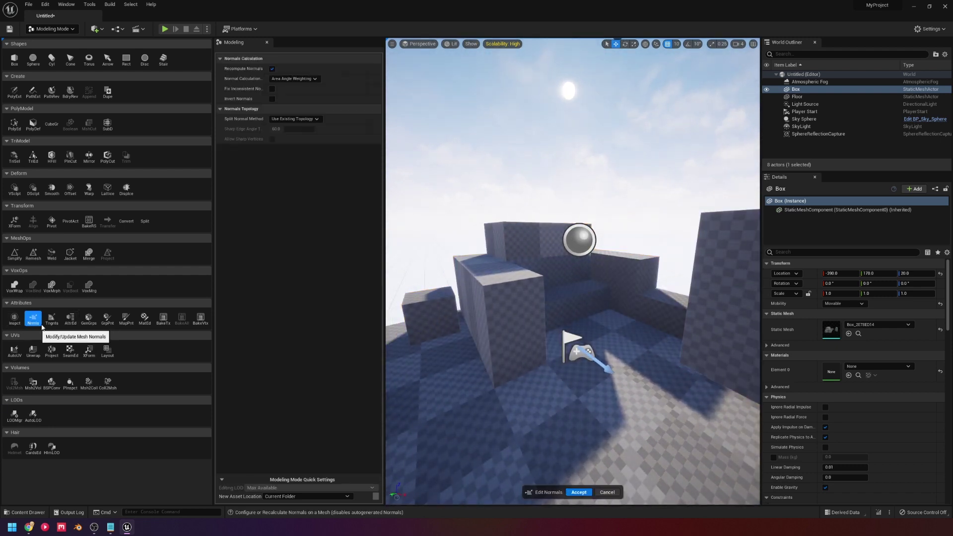
left_click(579, 493)
Step: Examine the shading of the edited box mesh from several angles
mouse_move(576, 427)
right_mouse_down()
mouse_move(884, 427)
mouse_move(571, 437)
mouse_move(775, 422)
mouse_move(693, 449)
right_mouse_up()
key("w")
key("s")
key("a")
key("w")
key("s")
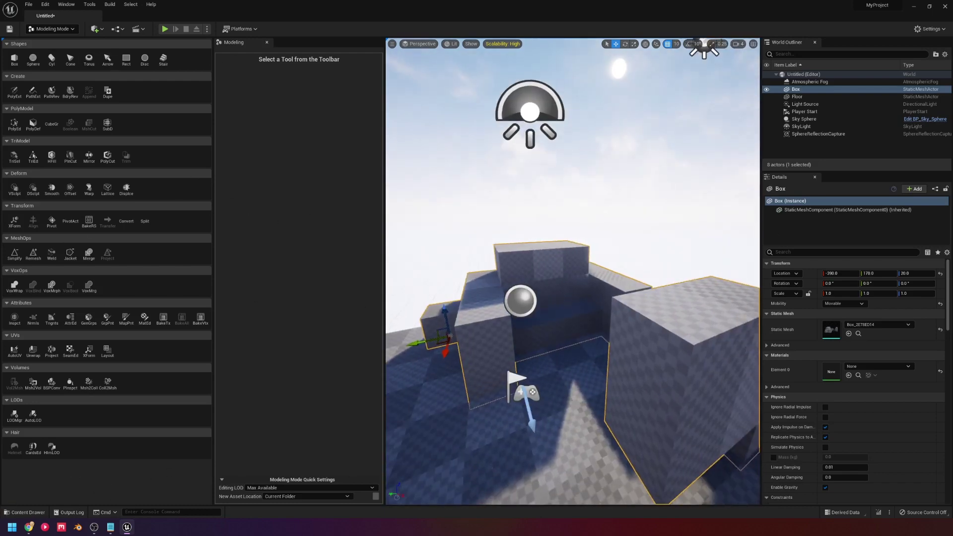
key("q")
right_click_drag(576, 297, 608, 302)
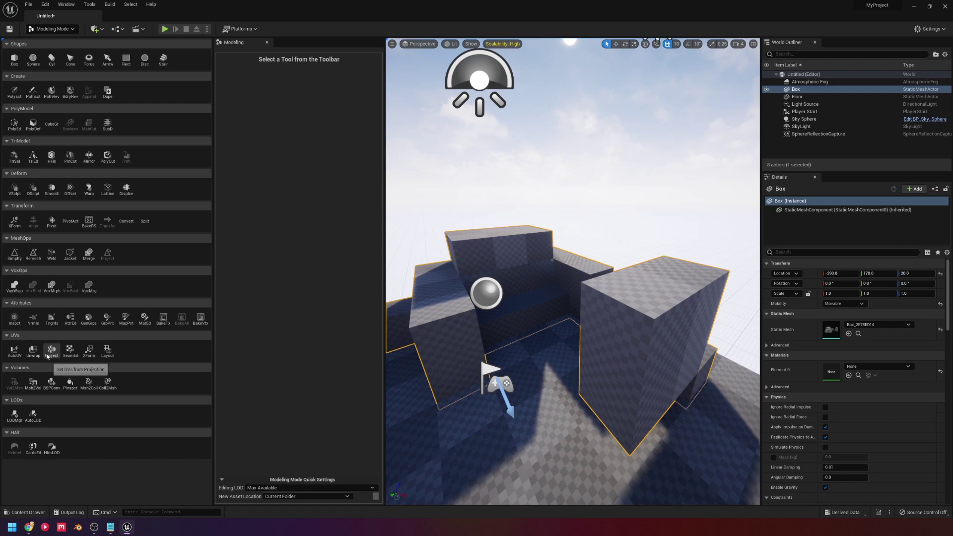
Step: Try the subdivision and vertex sculpting tools on the box mesh, cancelling each one
left_click(107, 124)
left_click(604, 492)
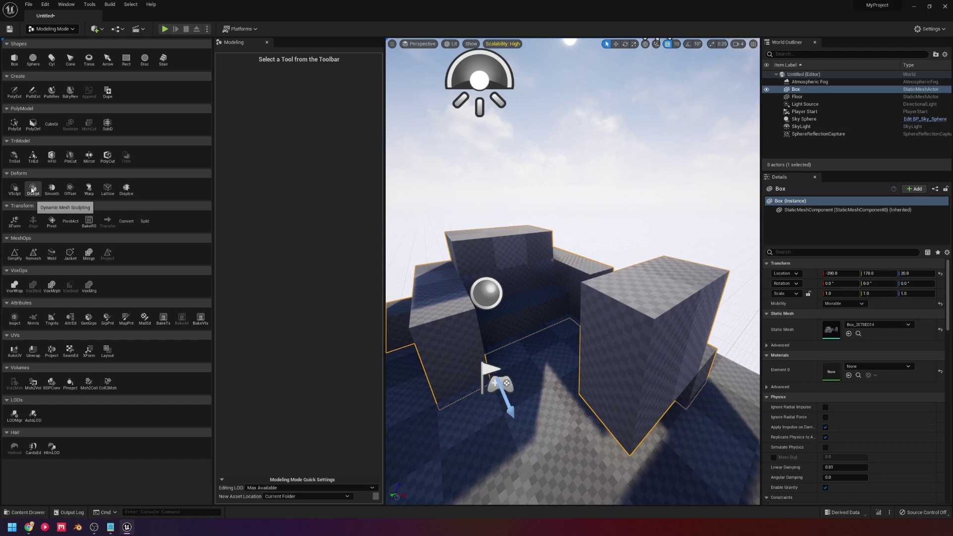
left_click(14, 190)
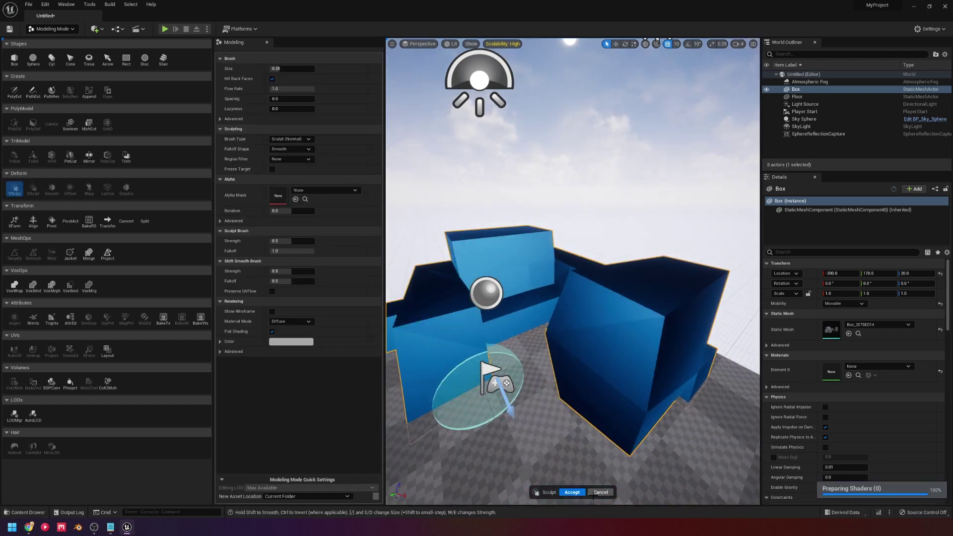
left_click(601, 493)
Step: Restart the Cube Grid tool, select a row of cells along the top of the low block, and pull it up two grid steps
mouse_move(591, 417)
right_mouse_down()
mouse_move(608, 405)
mouse_move(526, 377)
right_mouse_up()
right_click_drag(526, 278, 607, 299)
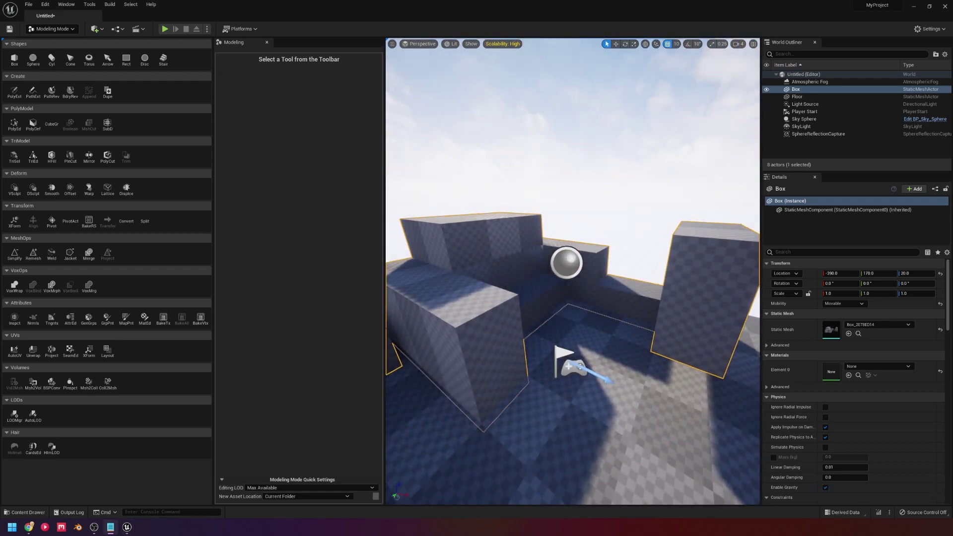
right_click_drag(516, 212, 412, 214)
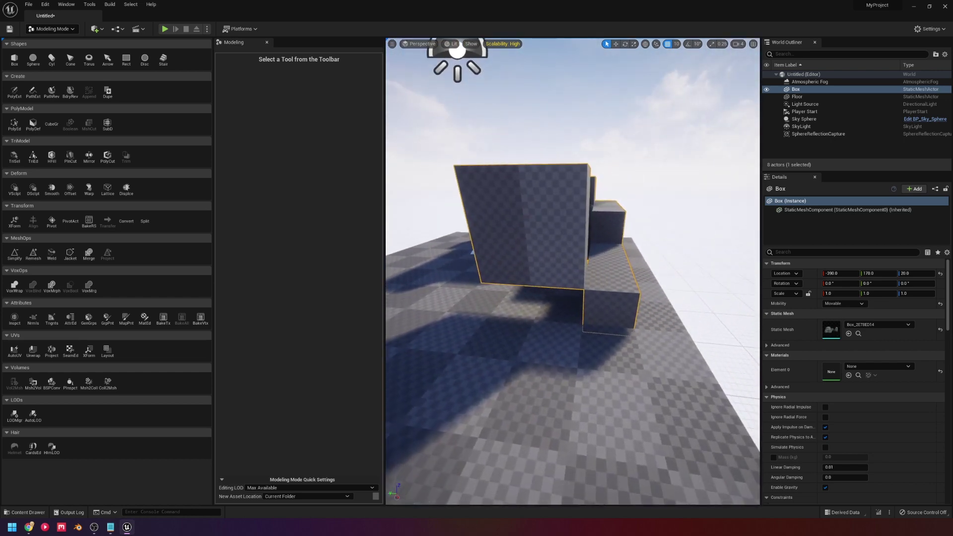
left_click(52, 124)
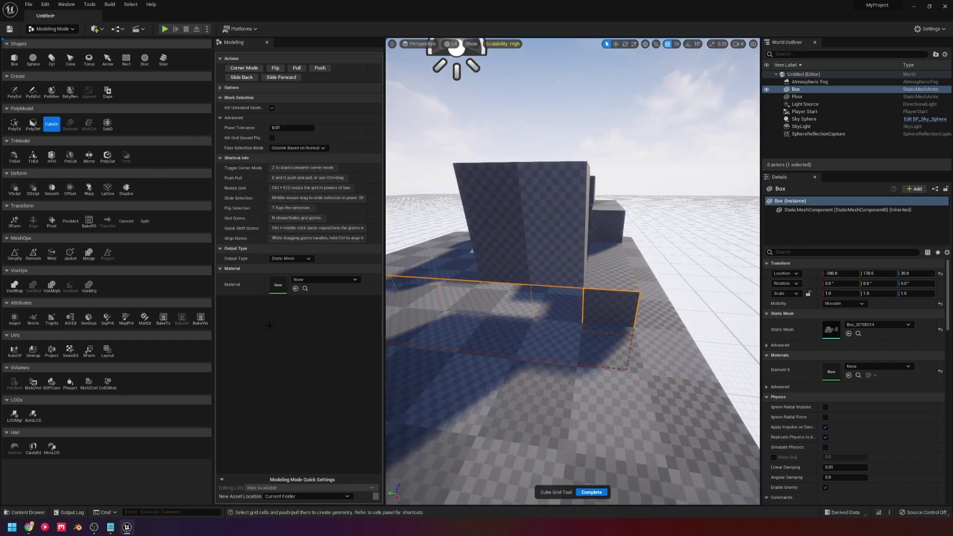
right_click_drag(474, 292, 591, 322)
left_click_drag(591, 322, 611, 236)
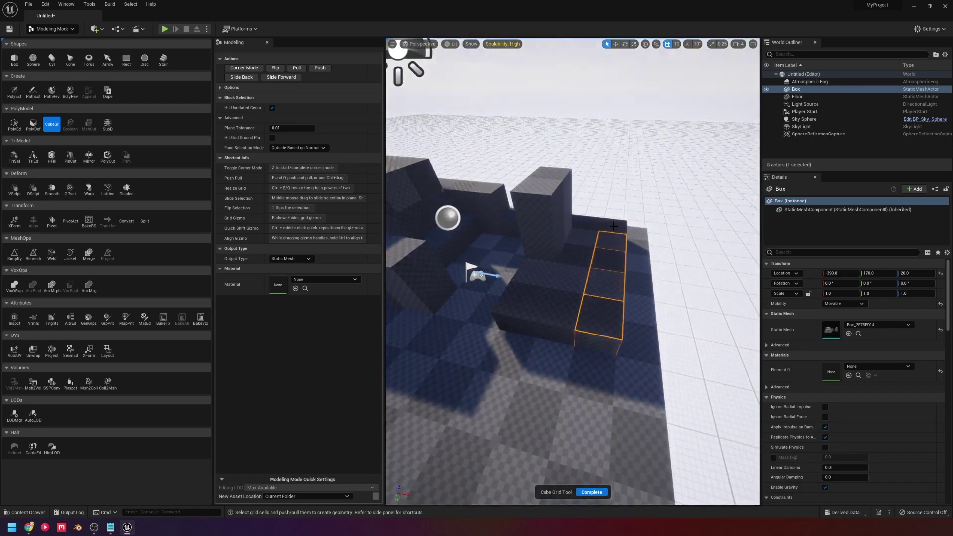
key("e")
key("e")
right_click_drag(609, 238, 517, 283)
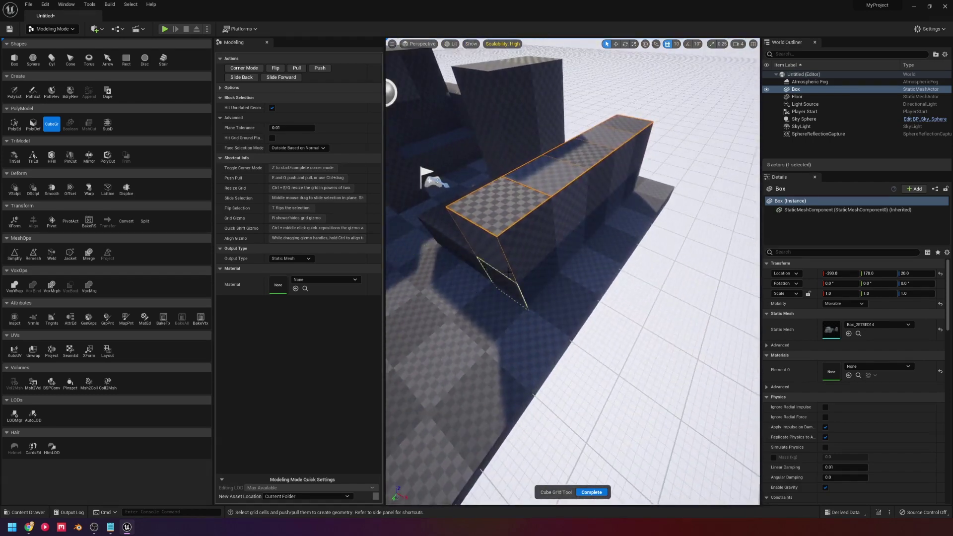
Step: Select two cells on the low wall, pull them out two grid steps, and push them back in
left_click_drag(526, 291, 615, 208)
right_click_drag(616, 209, 581, 278)
left_click_drag(581, 278, 608, 311)
key("e")
key("e")
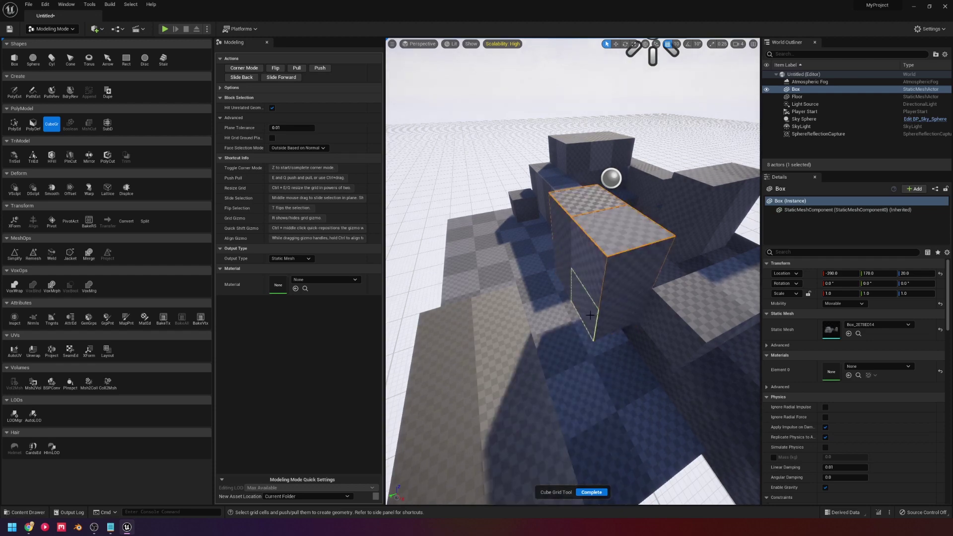
key("q")
key("q")
Step: Select two side cells of the low wall and pull them outward three grid steps across the floor
left_click(635, 324)
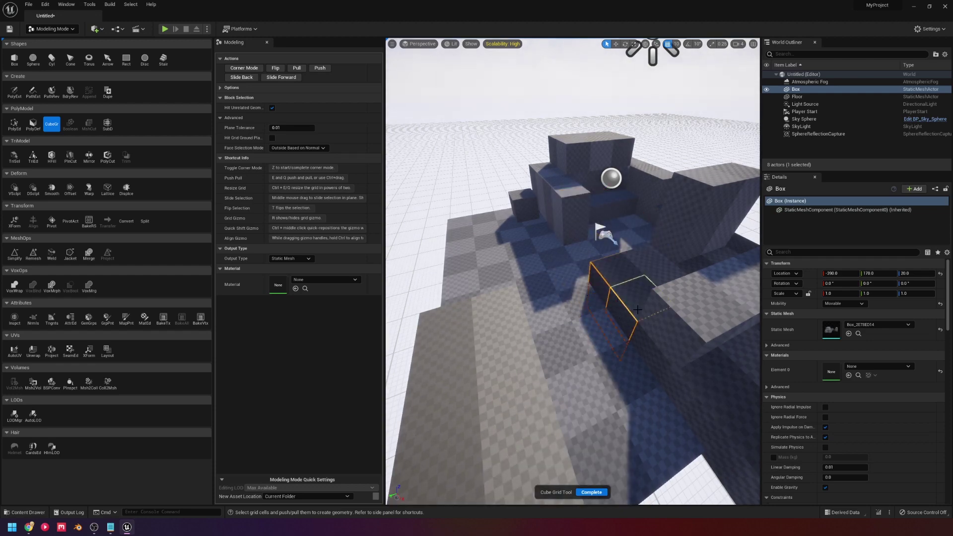
key("e")
key("e")
key("e")
right_click_drag(623, 326, 619, 319)
key("q")
key("e")
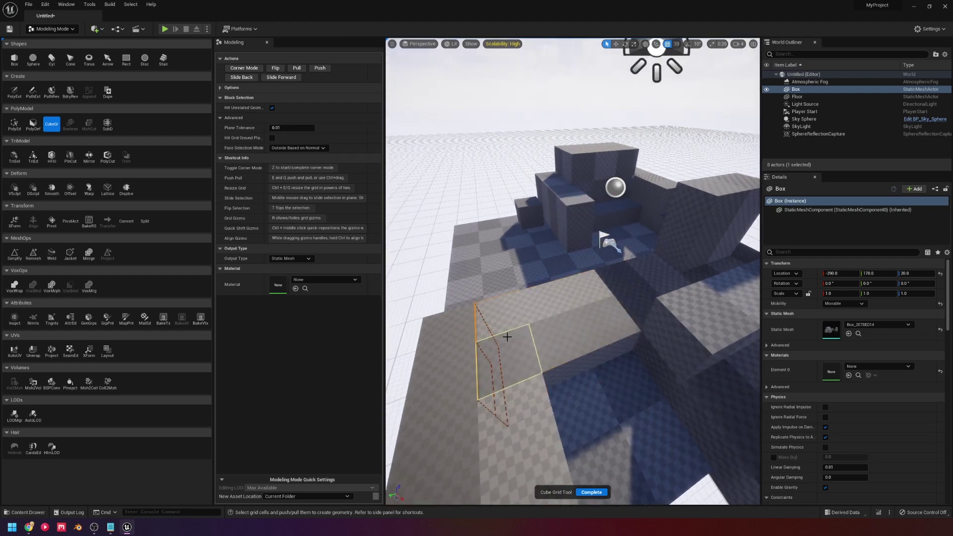
Step: Select two adjacent side cells on another part of the structure and pull them outward three grid steps
right_click_drag(507, 337, 707, 370)
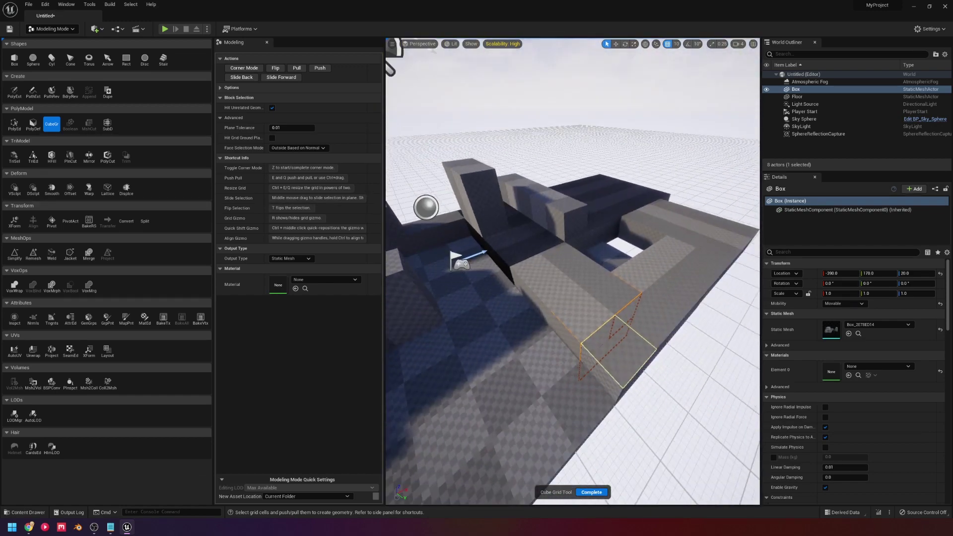
right_click_drag(619, 350, 549, 345)
left_click_drag(605, 310, 570, 302)
key("e")
key("e")
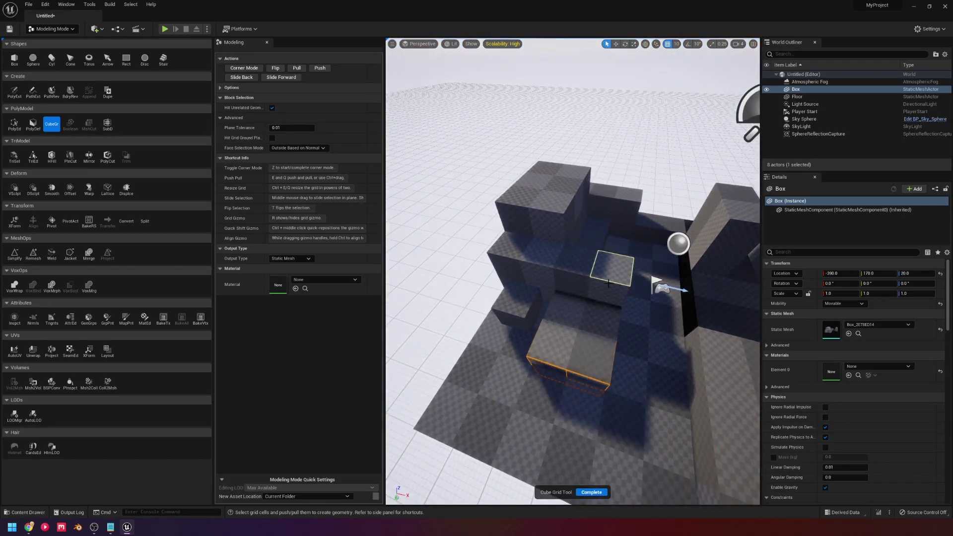
key("e")
right_click_drag(609, 284, 675, 250)
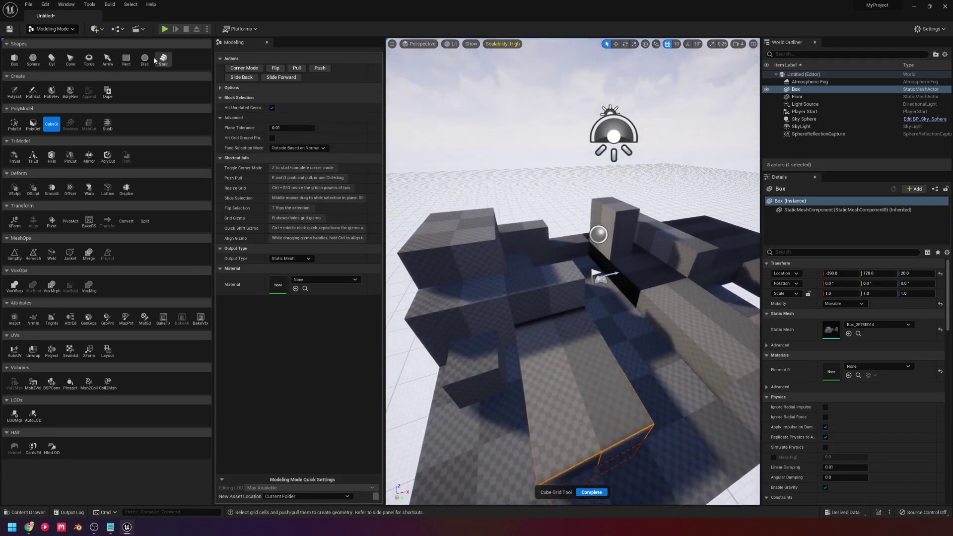
Step: Expand the Cube Grid options and open the block base size for editing
left_click(229, 87)
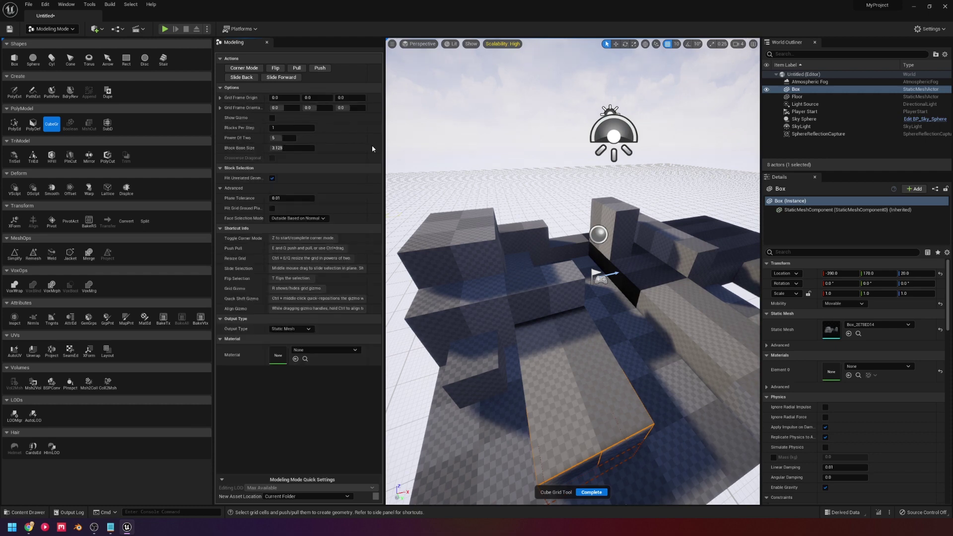
left_click(272, 178)
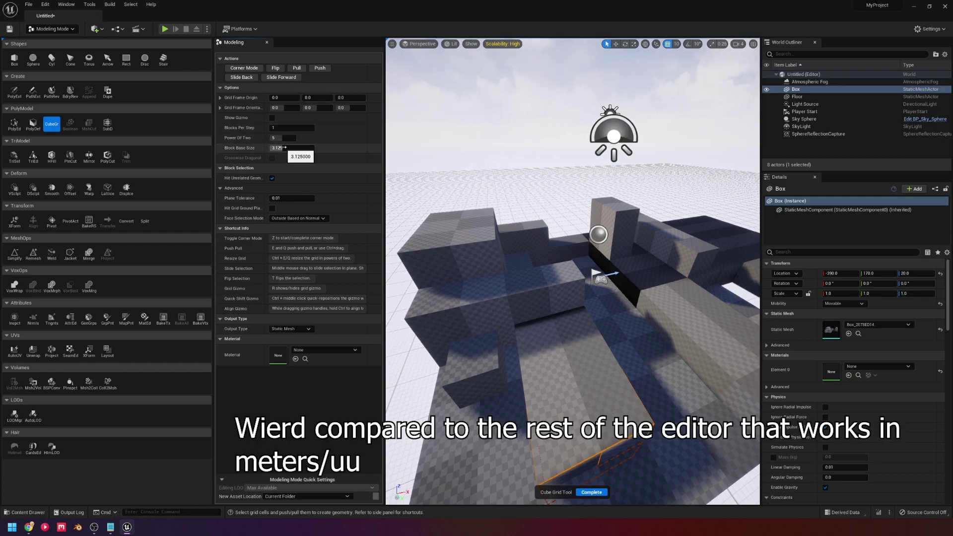
left_click(293, 148)
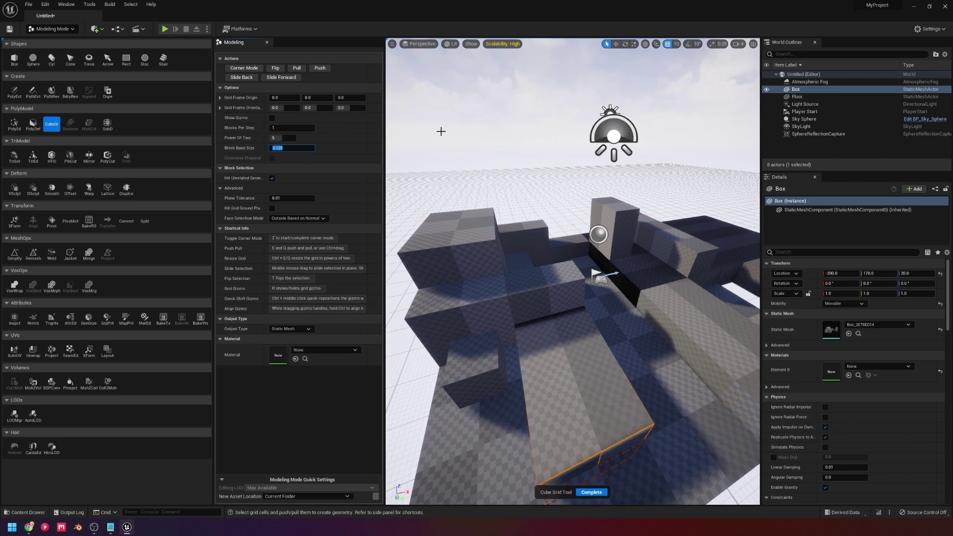
type("1")
key("Return")
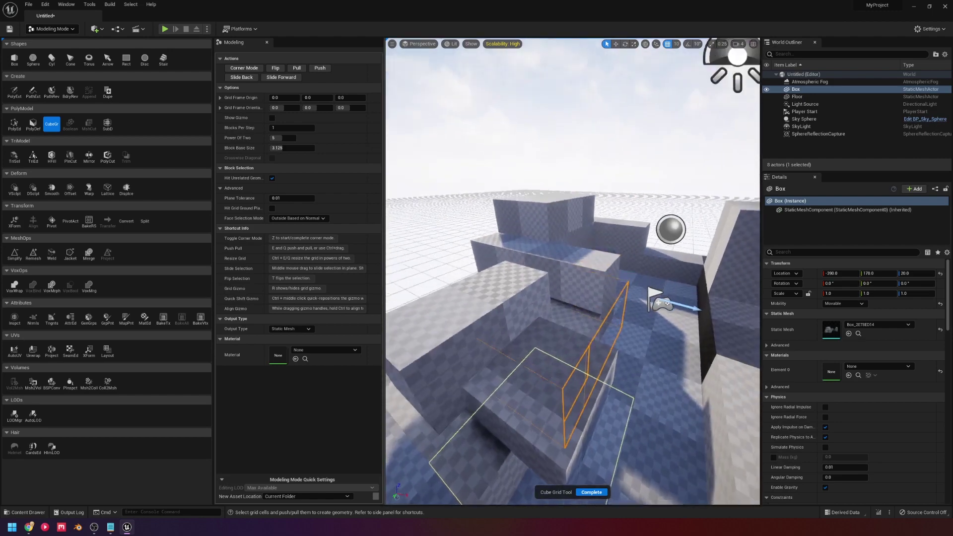
Step: Select the group of cells across the top of the low platform and pull it up one grid step
scroll(623, 278, "down", 5)
left_click_drag(616, 303, 624, 278, "alt")
scroll(624, 272, "up", 4)
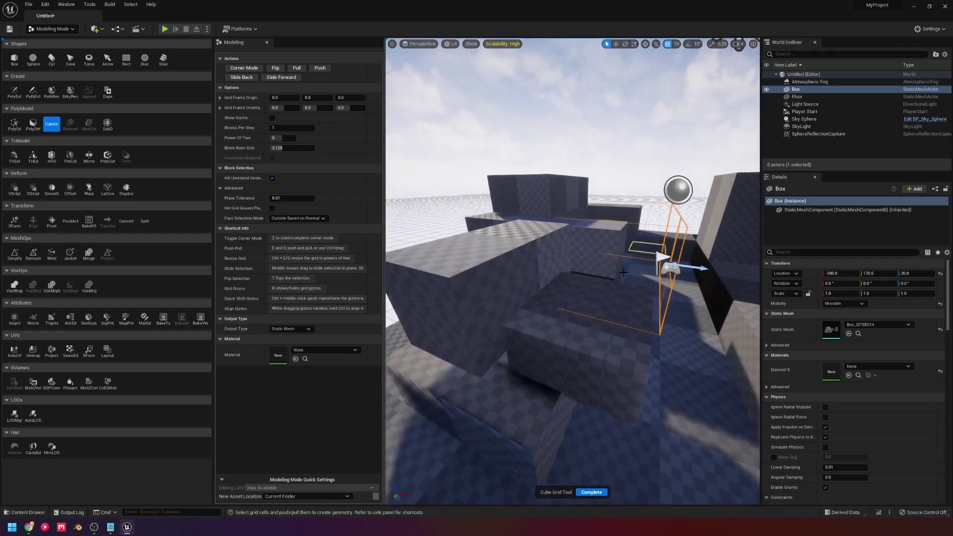
left_click(575, 322)
right_click_drag(571, 327, 502, 348)
left_click_drag(598, 274, 447, 320)
key("e")
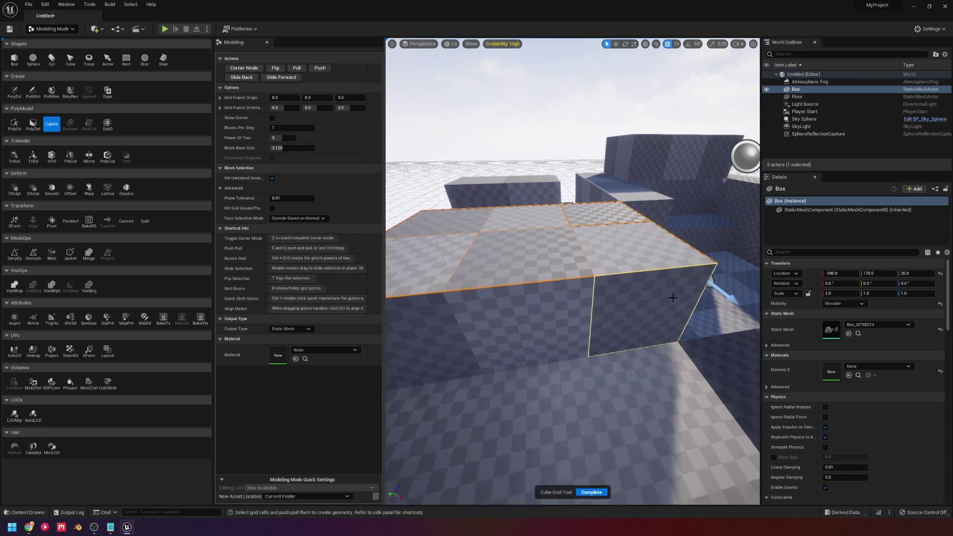
key("q")
key("e")
right_click_drag(541, 326, 645, 298)
key("w")
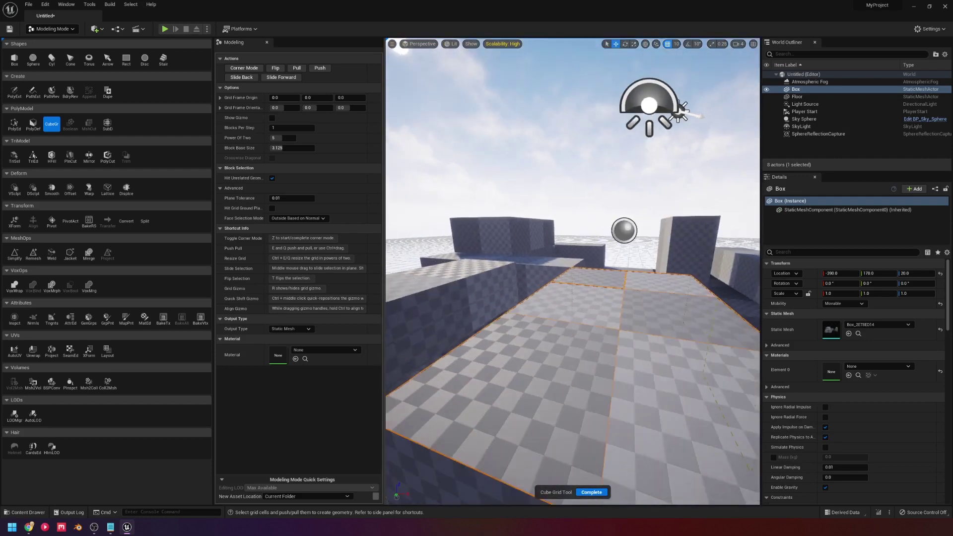
right_click_drag(437, 298, 457, 345)
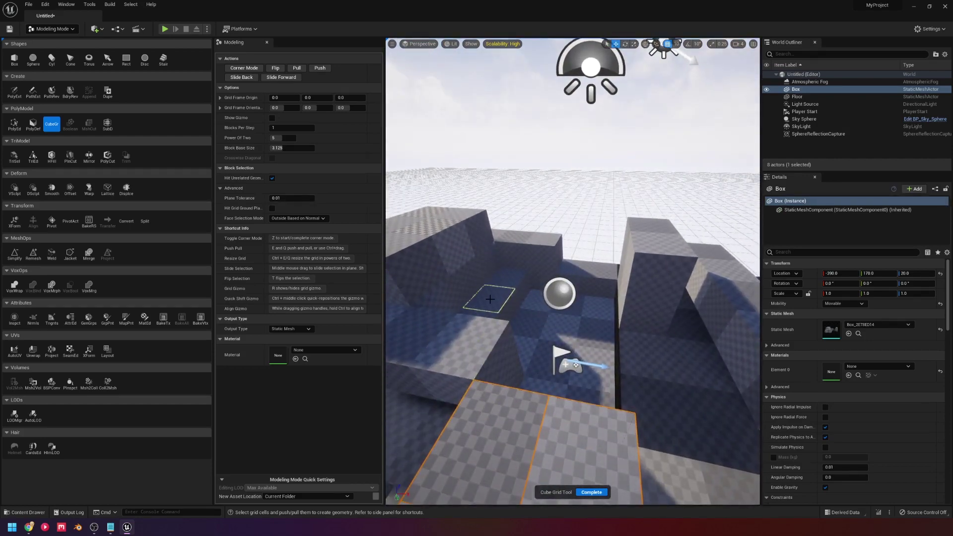
Step: Select the strip of cells along the platform's outer edge, pull it up three grid steps, and complete the Cube Grid edit
right_click_drag(490, 299, 517, 298)
left_click_drag(718, 390, 679, 256)
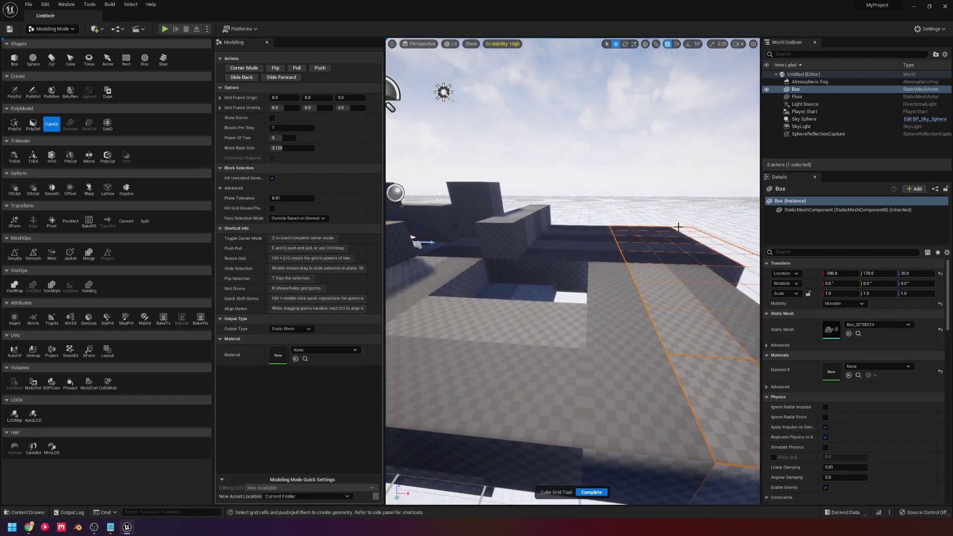
key("e")
key("e")
key("e")
right_click_drag(571, 256, 601, 258)
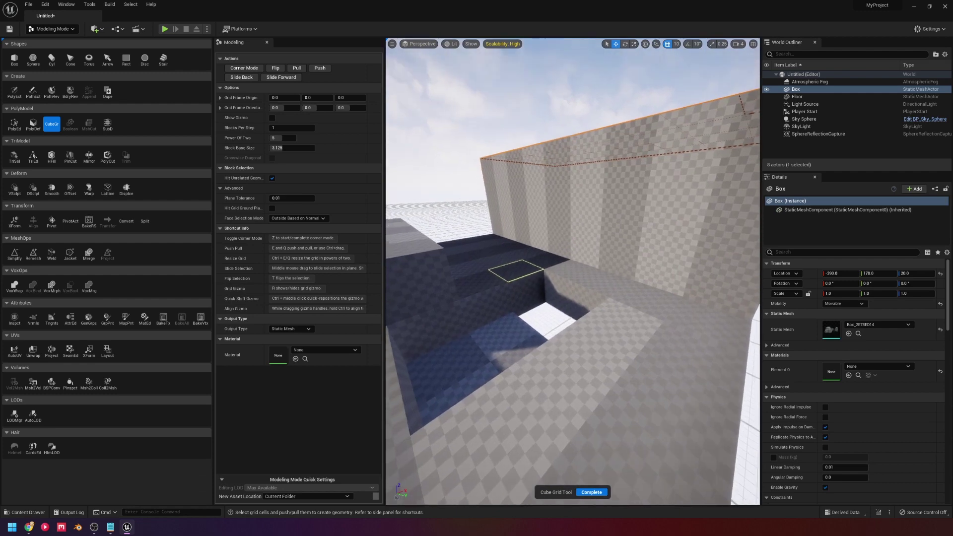
right_click_drag(656, 238, 633, 232)
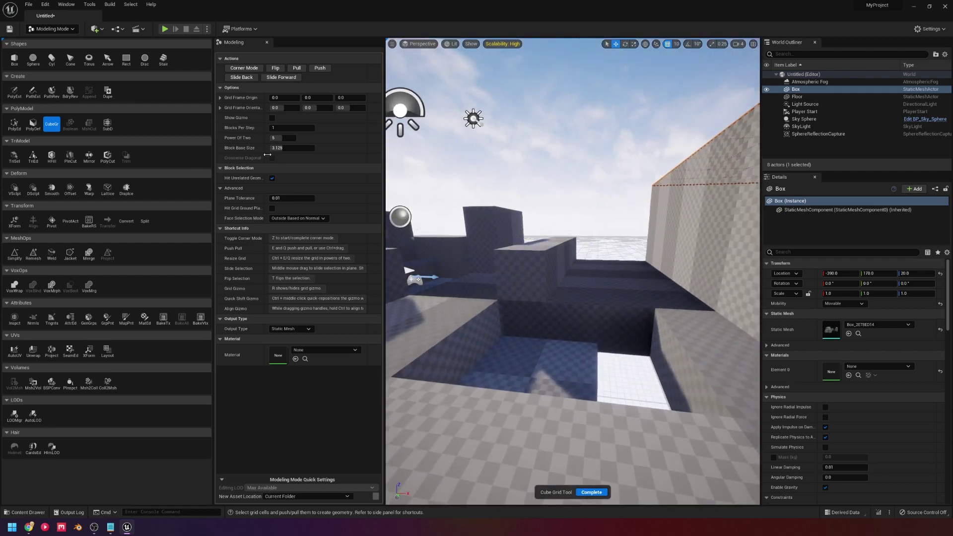
left_click(599, 493)
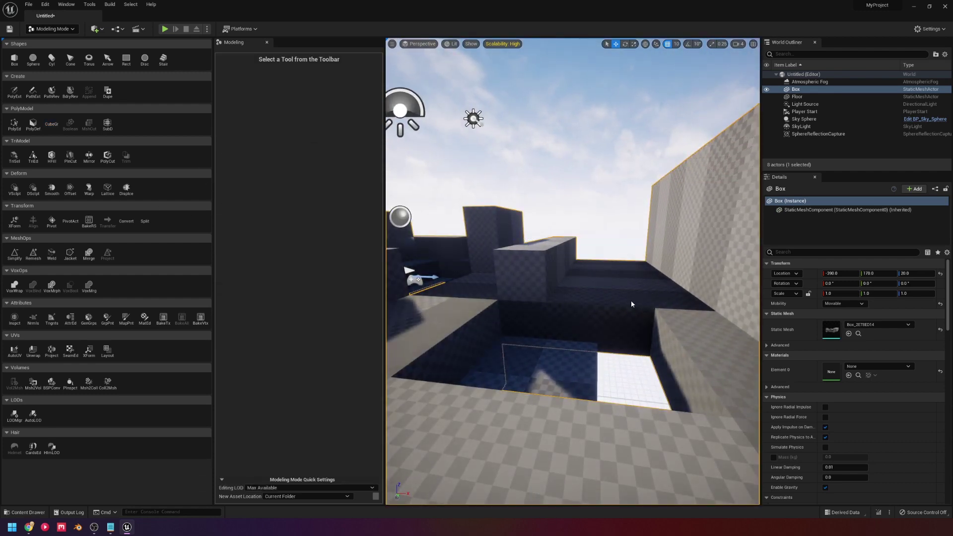
Step: Round off the edges of the blocked-out Box mesh with the voxel morphology operation
key("s")
mouse_move(632, 305)
right_mouse_down()
mouse_move(616, 323)
mouse_move(633, 313)
right_mouse_up()
key("w")
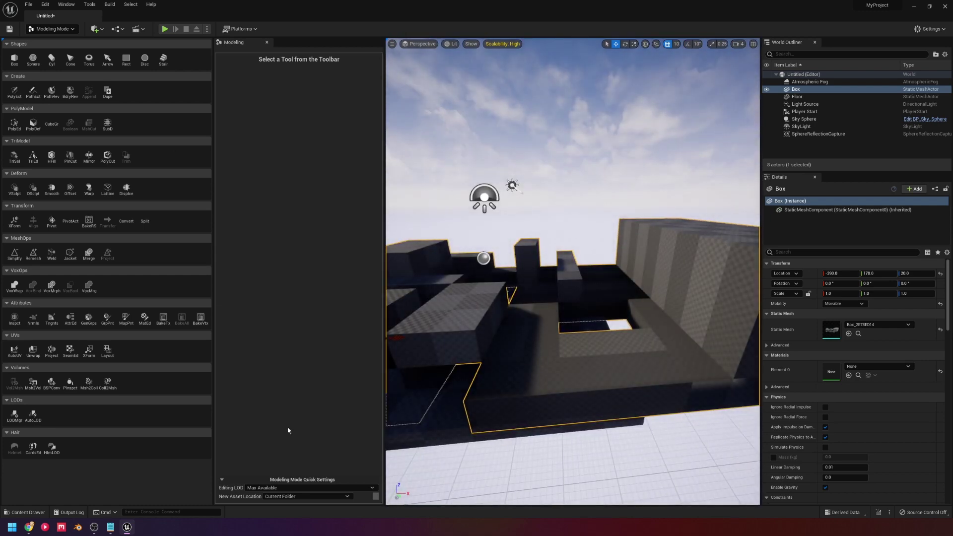
right_click_drag(466, 221, 490, 213)
key("a")
key("w")
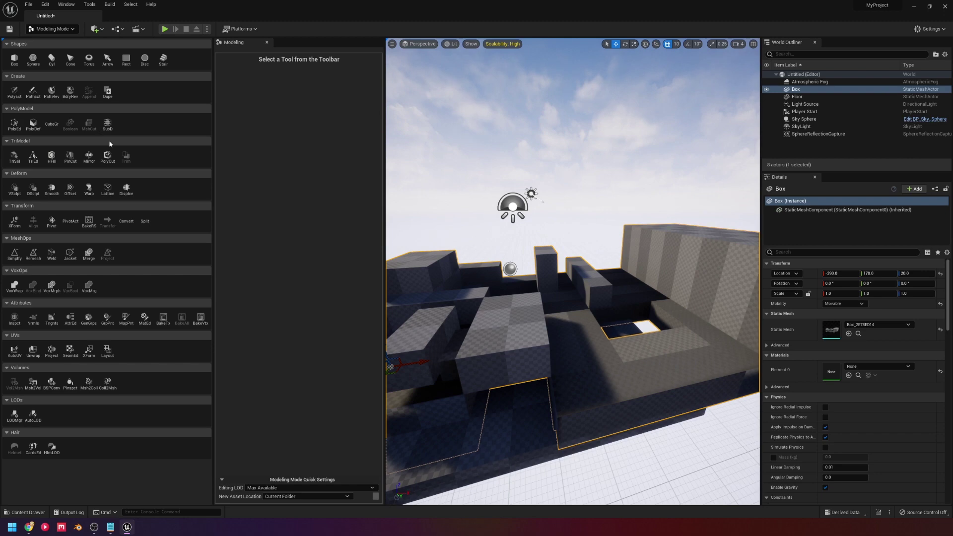
left_click(70, 156)
scroll(536, 275, "down", 5)
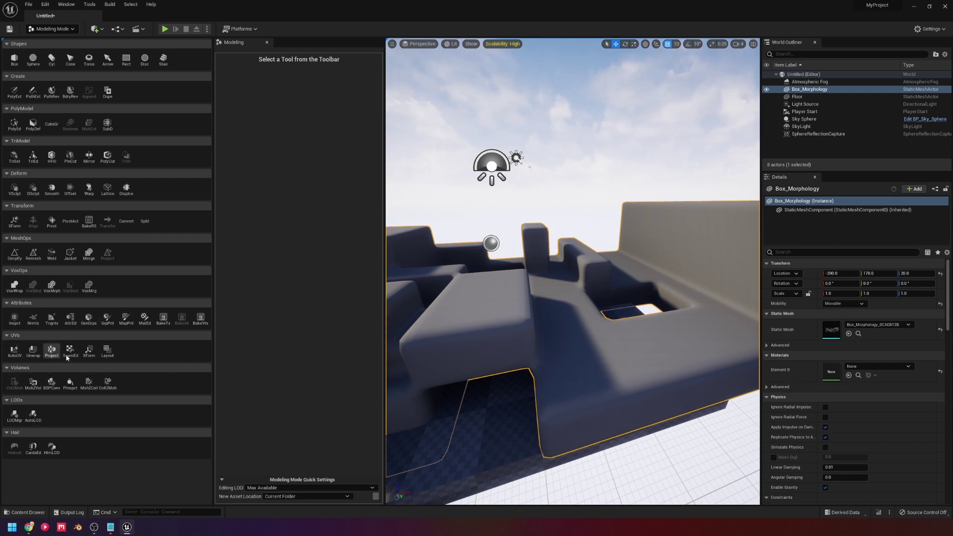
Step: Generate automatic UVs for the rounded mesh on channel UV0 with the Patch Builder method and accept them
left_click(14, 351)
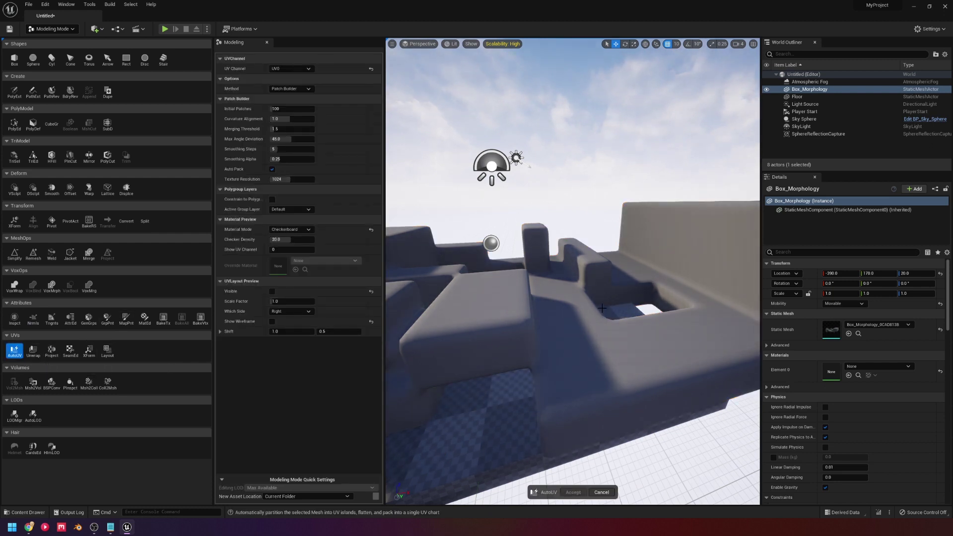
right_click_drag(581, 302, 602, 293)
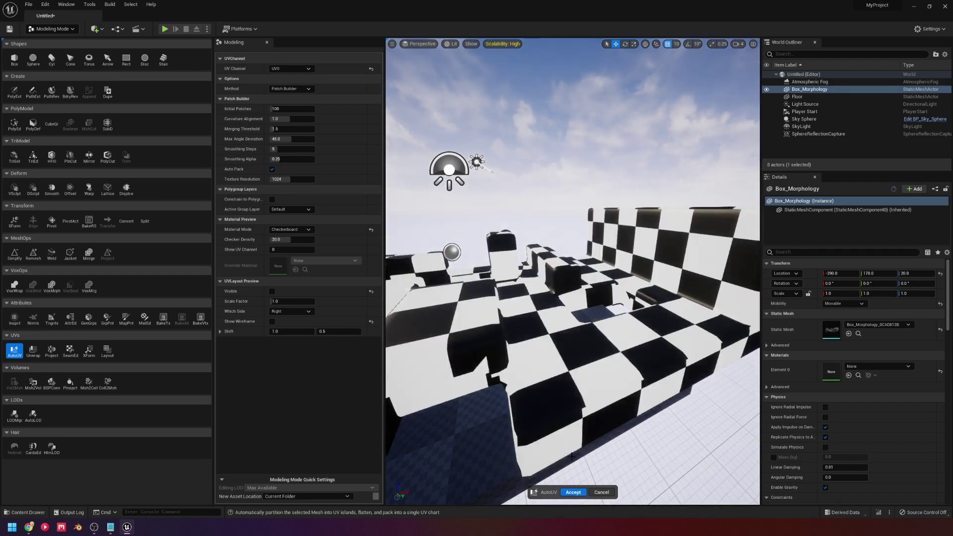
left_click(574, 492)
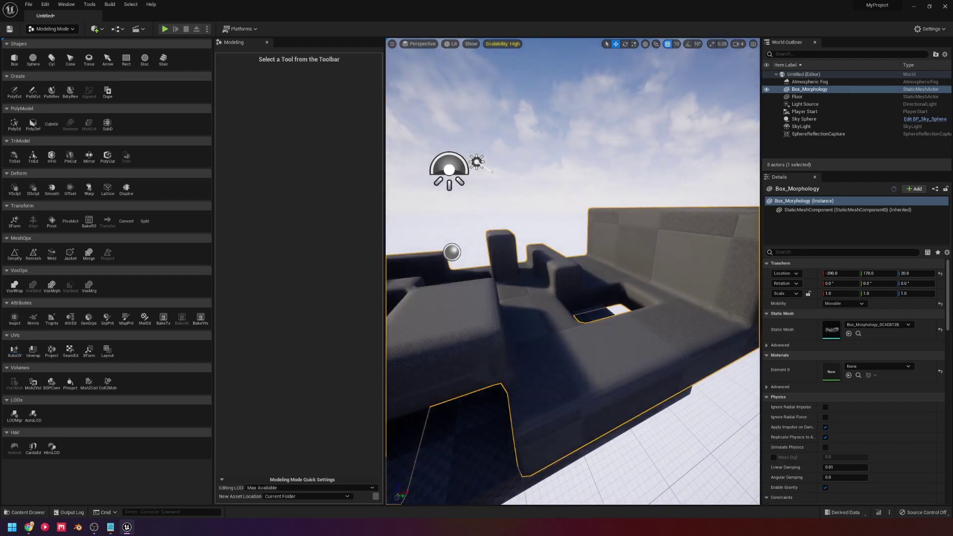
Step: Open the rounded Box_Morphology mesh in the UV Editor
right_click_drag(576, 489, 546, 477)
key("a")
right_click_drag(603, 171, 603, 172)
key("d")
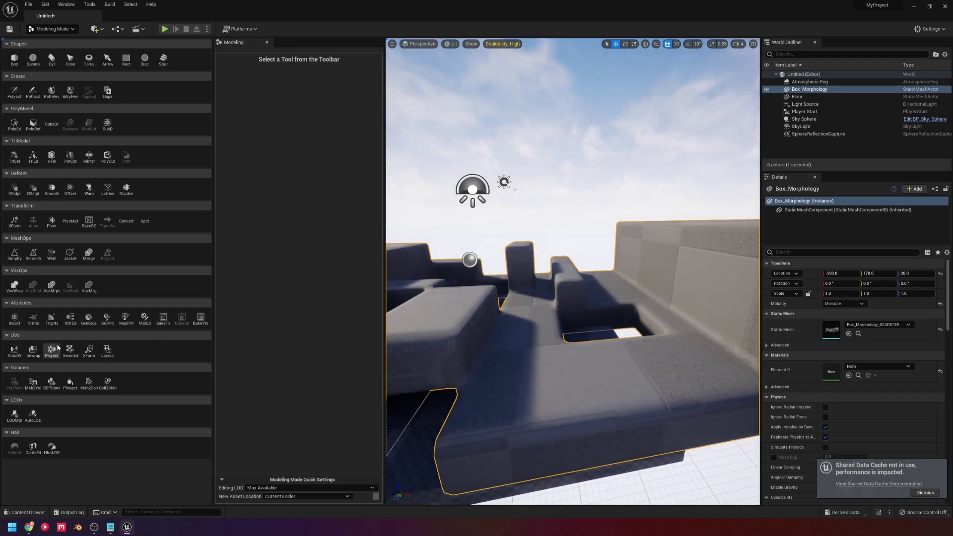
right_click(675, 371)
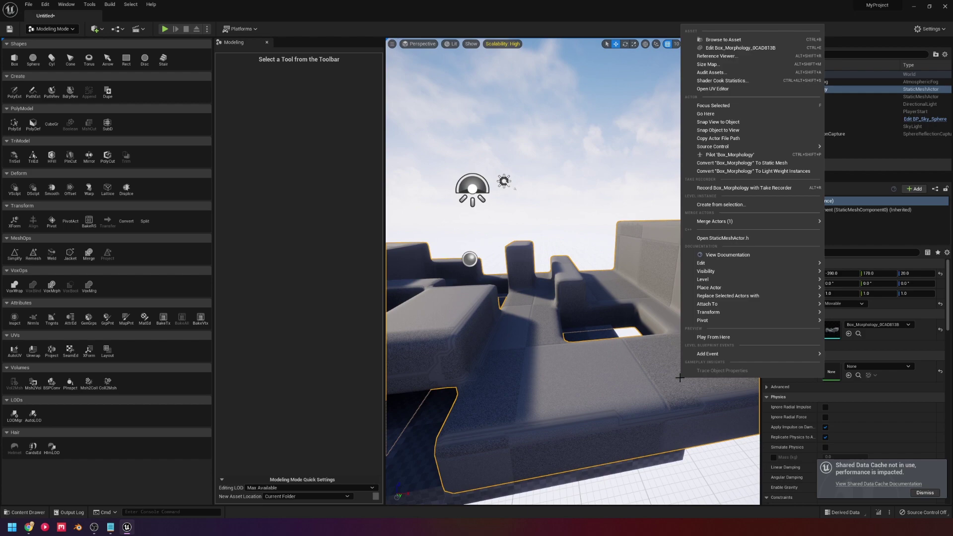
left_click(732, 88)
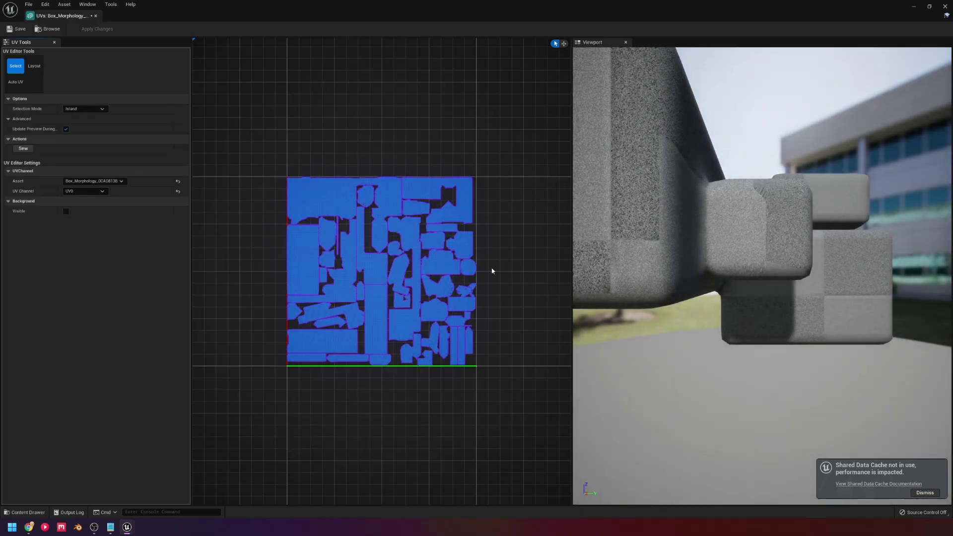
Step: Examine the mesh preview from several angles and select individual UV islands to see which surfaces they cover
scroll(373, 245, "down", 3)
scroll(373, 245, "up", 4)
middle_click_drag(715, 228, 723, 307)
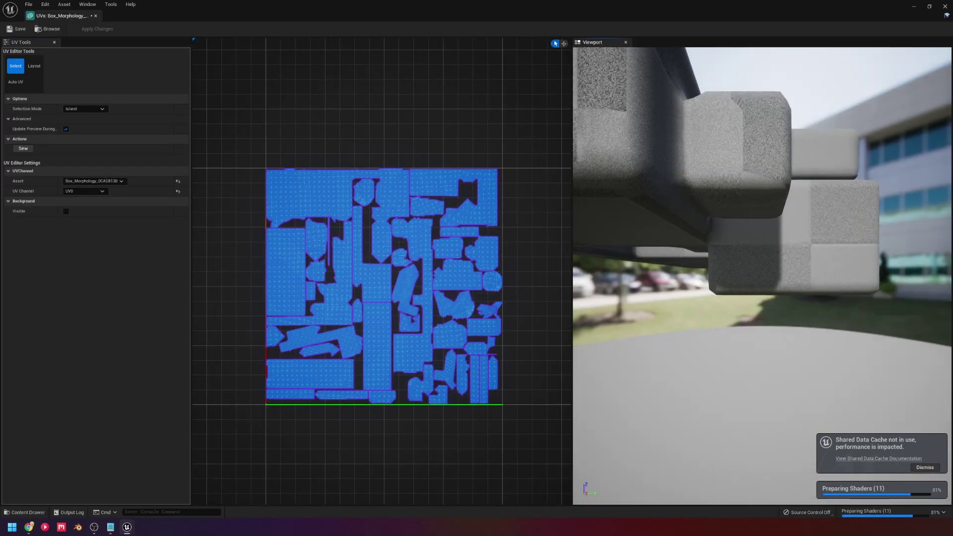
left_click_drag(724, 234, 854, 248, "alt")
middle_click_drag(723, 236, 715, 278)
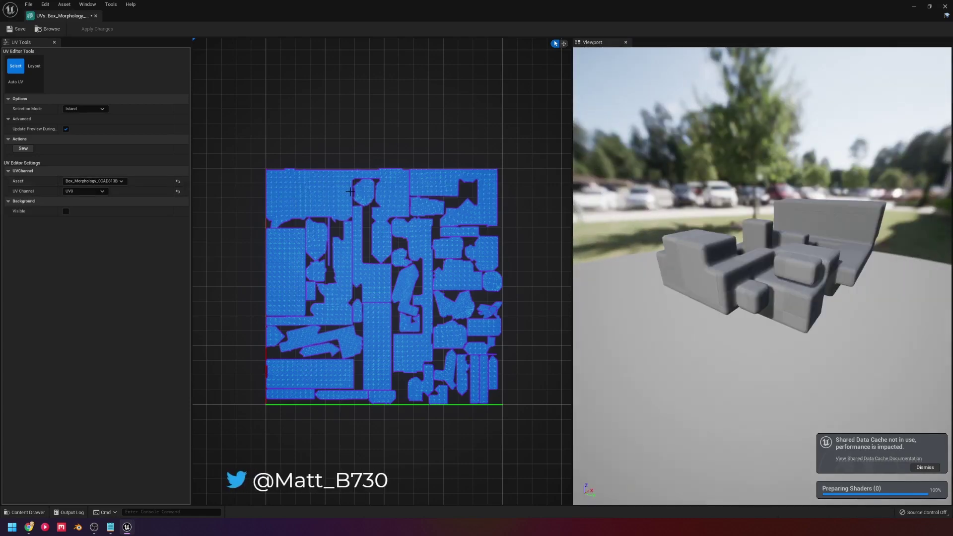
left_click(350, 192)
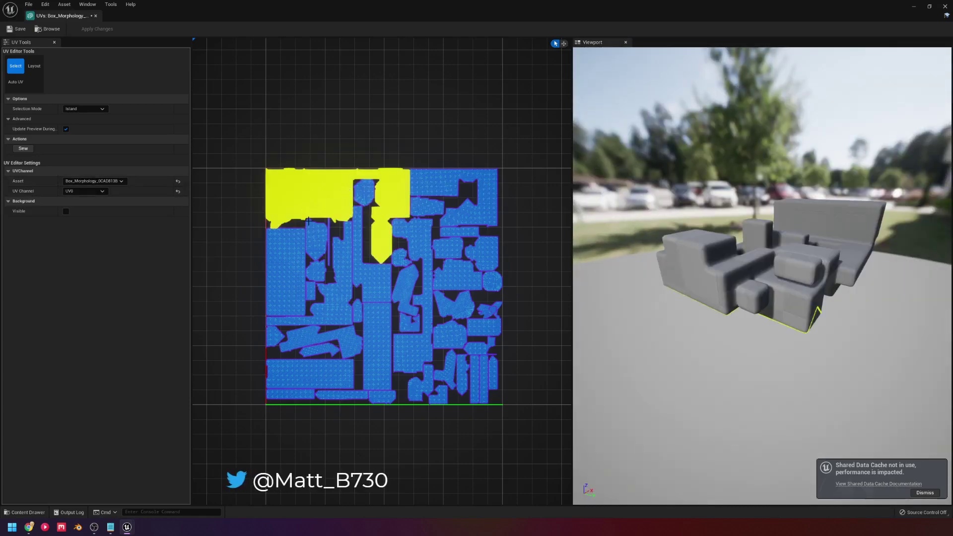
right_click_drag(282, 204, 315, 202)
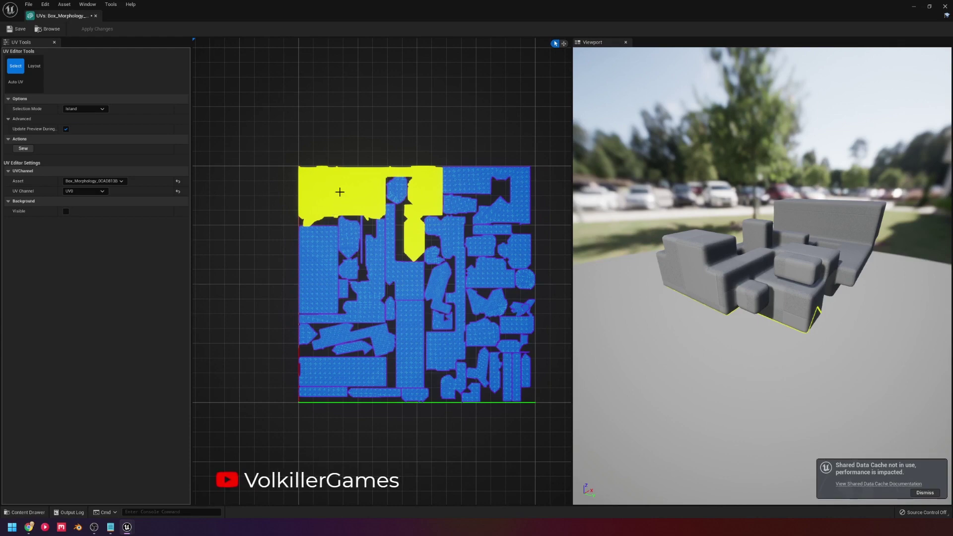
right_click_drag(365, 212, 352, 229)
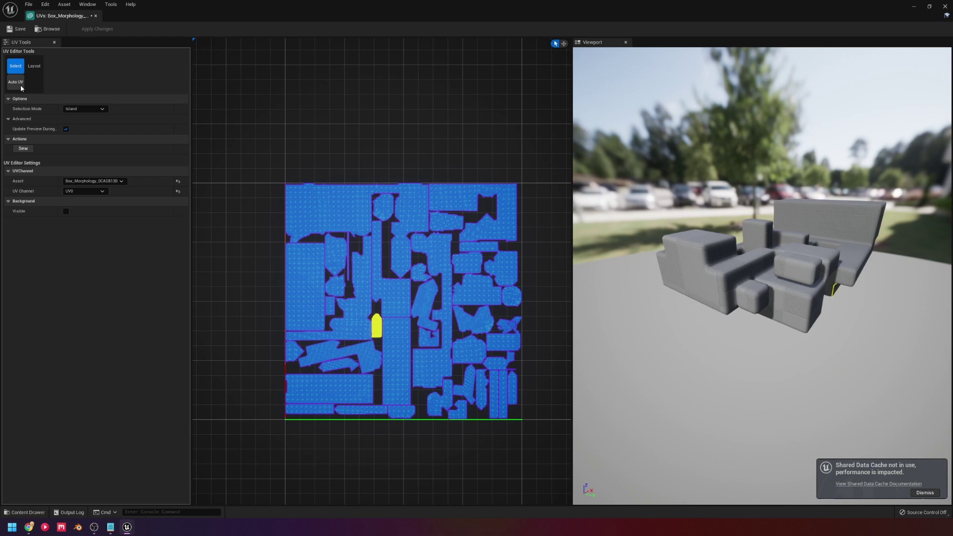
Step: Preview Auto UV with the Patch Builder method and examine its UV islands and the checkerboard on the mesh
left_click(21, 85)
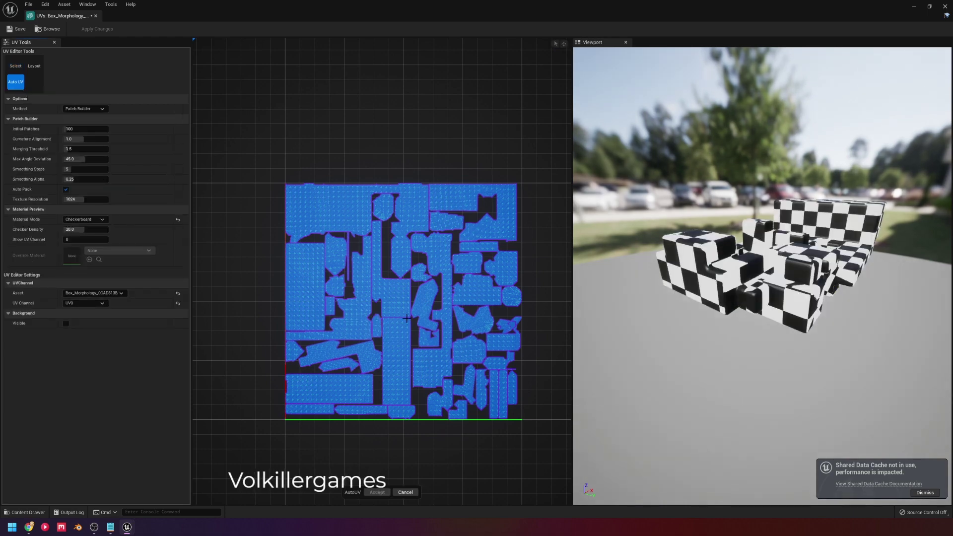
scroll(406, 263, "up", 3)
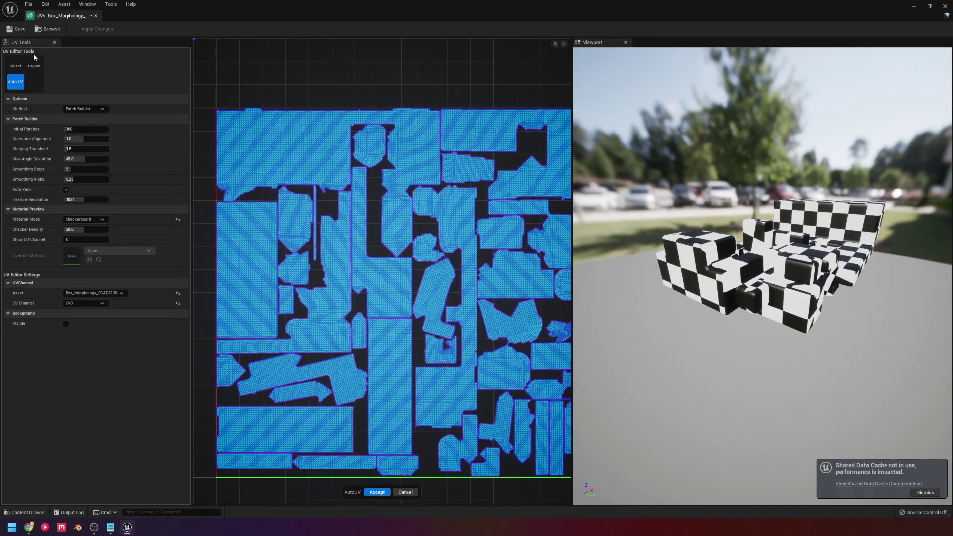
scroll(463, 218, "down", 2)
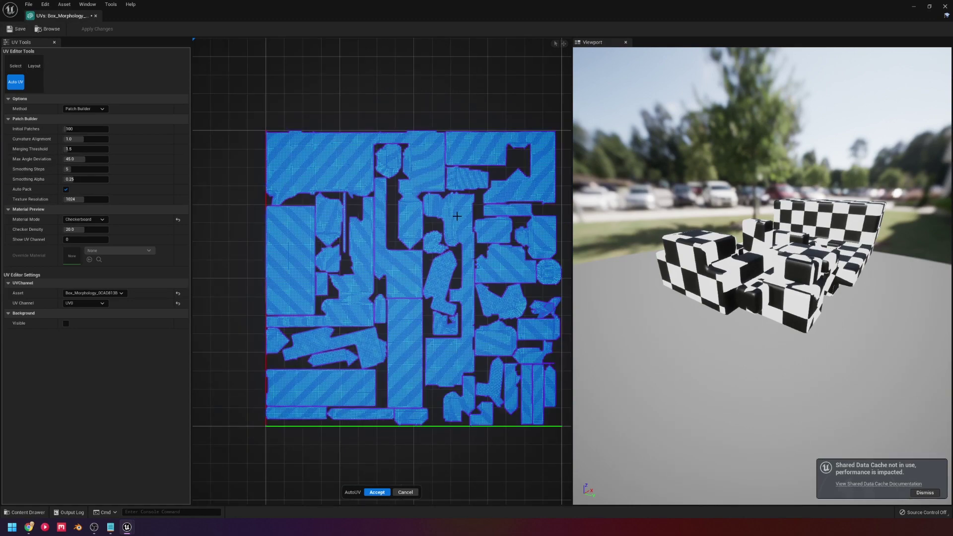
mouse_move(695, 244)
right_mouse_down()
mouse_move(626, 243)
mouse_move(695, 244)
right_mouse_up()
mouse_move(785, 216)
left_mouse_down()
mouse_move(745, 199)
mouse_move(785, 215)
left_mouse_up()
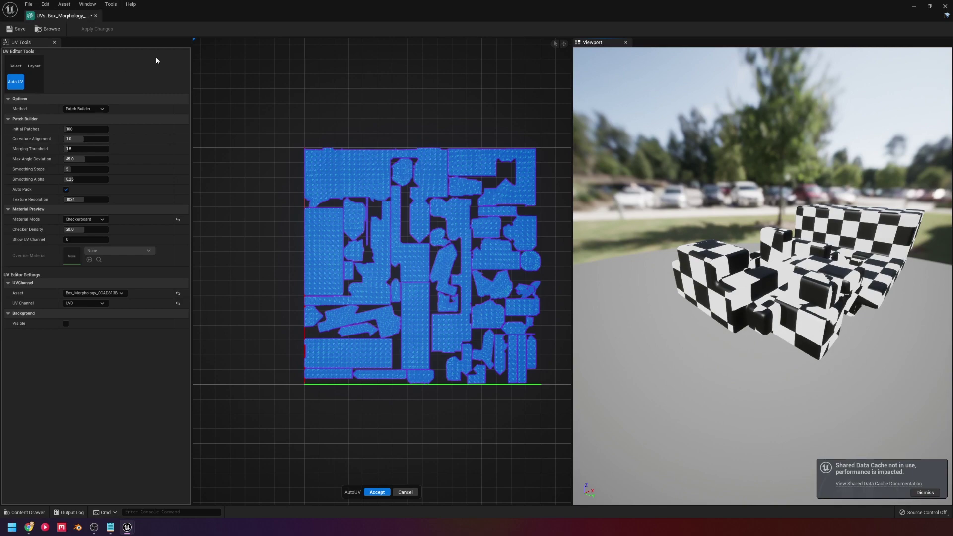
Step: Return to the level editor and view the rounded mesh from the side
left_click_drag(430, 4, 415, 314)
right_click_drag(588, 331, 571, 327)
key("s")
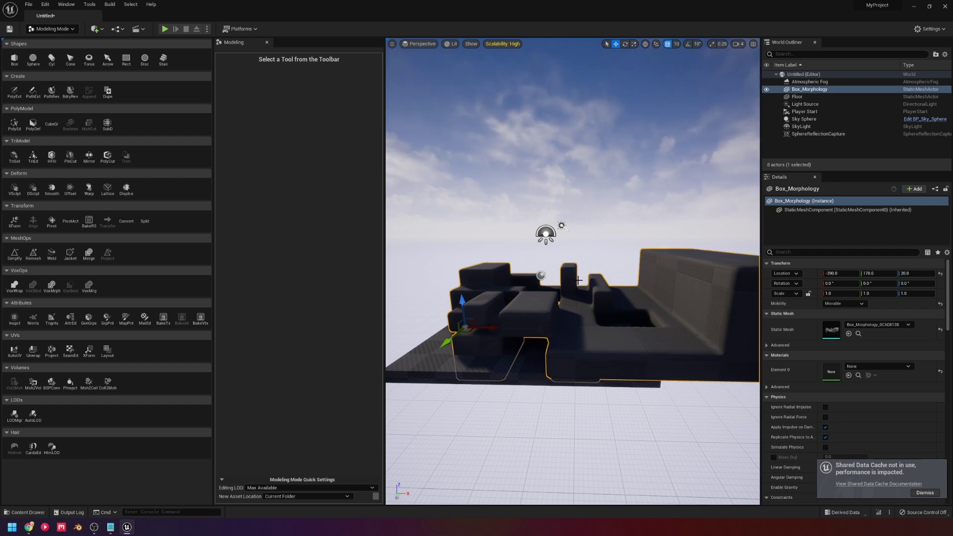
key("d")
right_click_drag(560, 259, 561, 259)
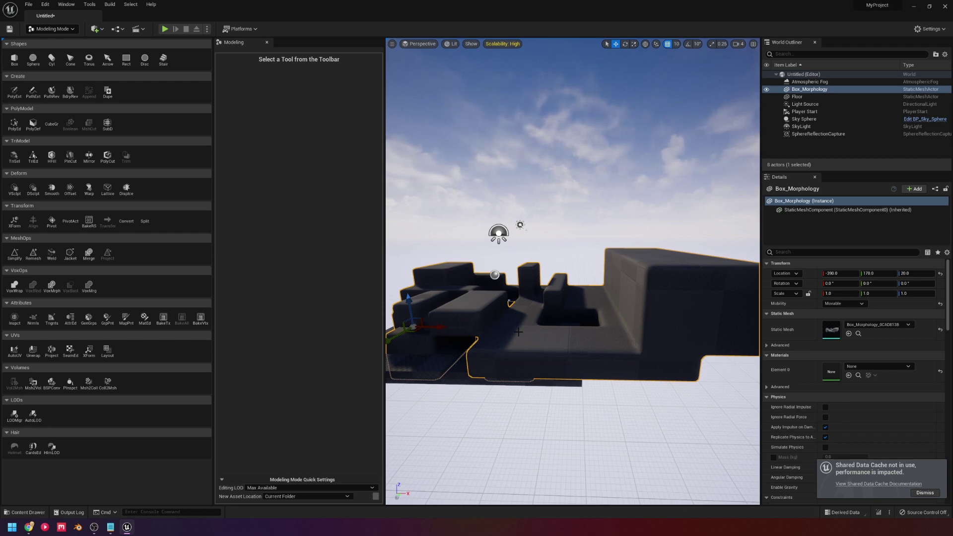
middle_click_drag(670, 299, 648, 292)
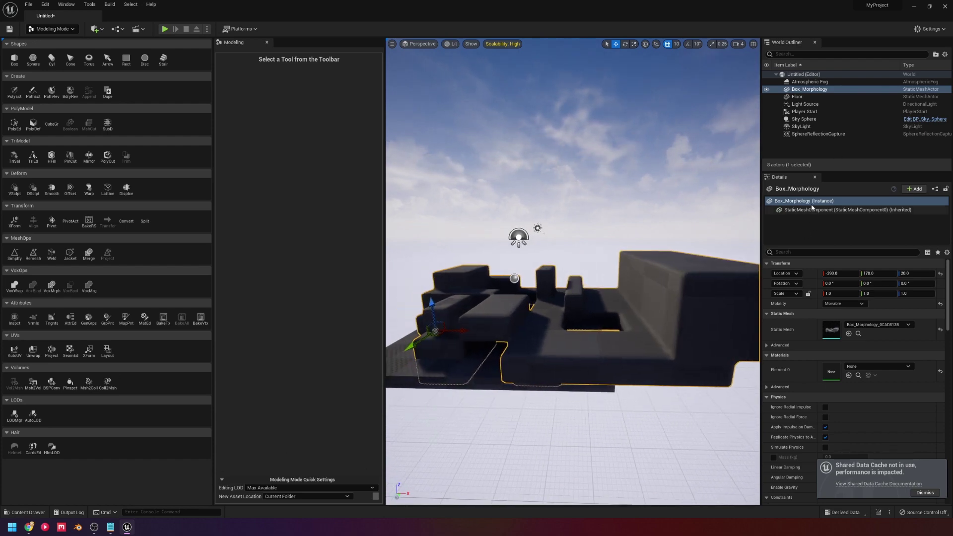
Step: Browse to the mesh's static mesh asset and look through the actor's transform and pivot options
left_click(859, 333)
left_click(665, 224)
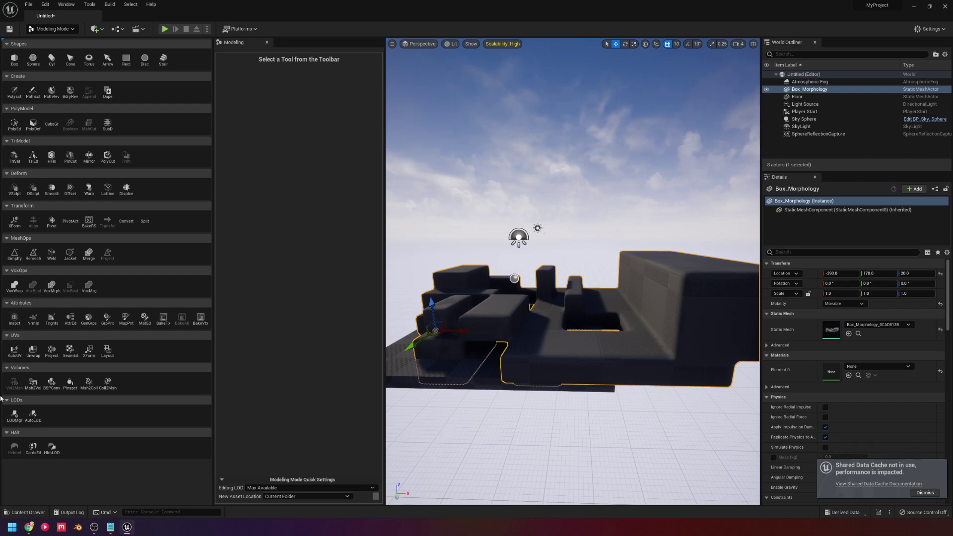
right_click(646, 309)
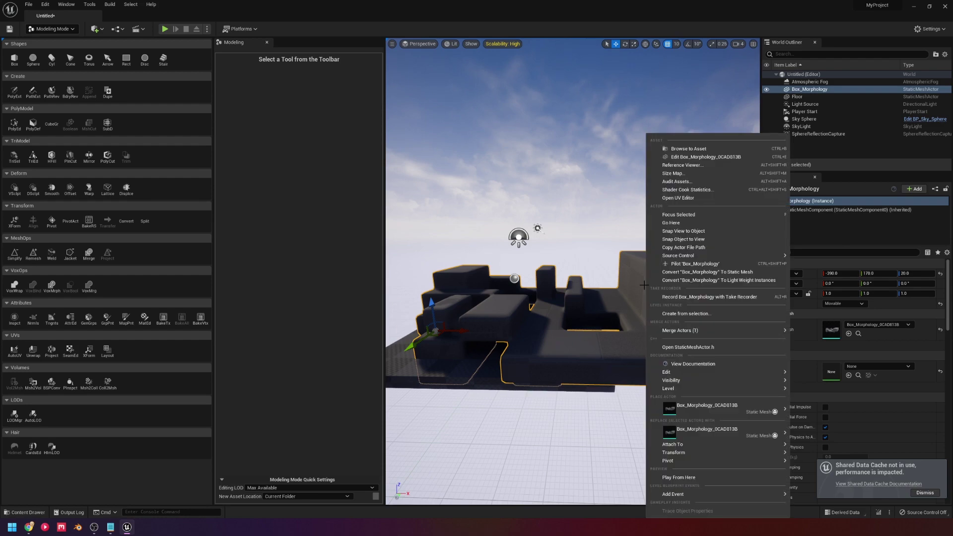
mouse_move(713, 456)
Step: Select a rectangular block of cells on the merged mesh's wall, pull it out one grid step, and push it back in to carve a recess
right_click_drag(596, 288, 596, 353)
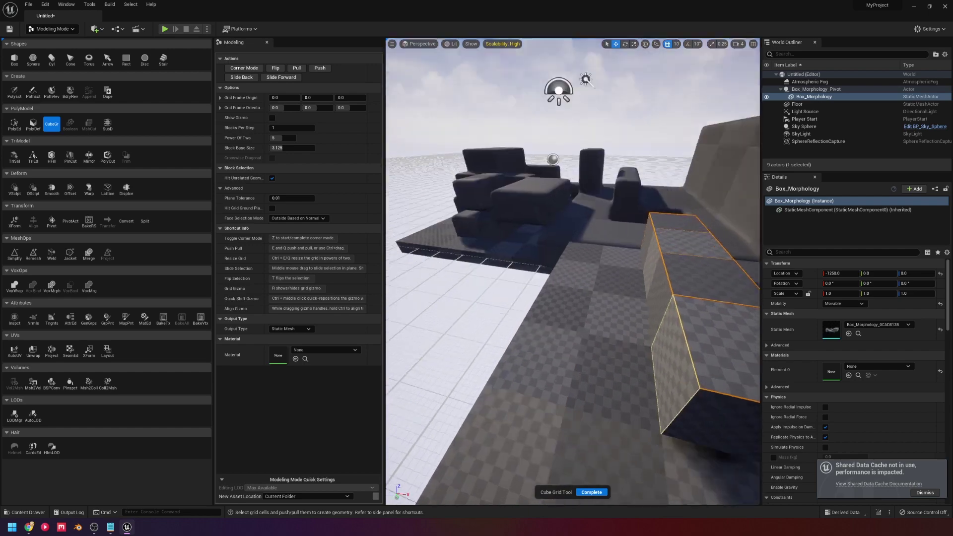
left_click_drag(600, 347, 593, 219)
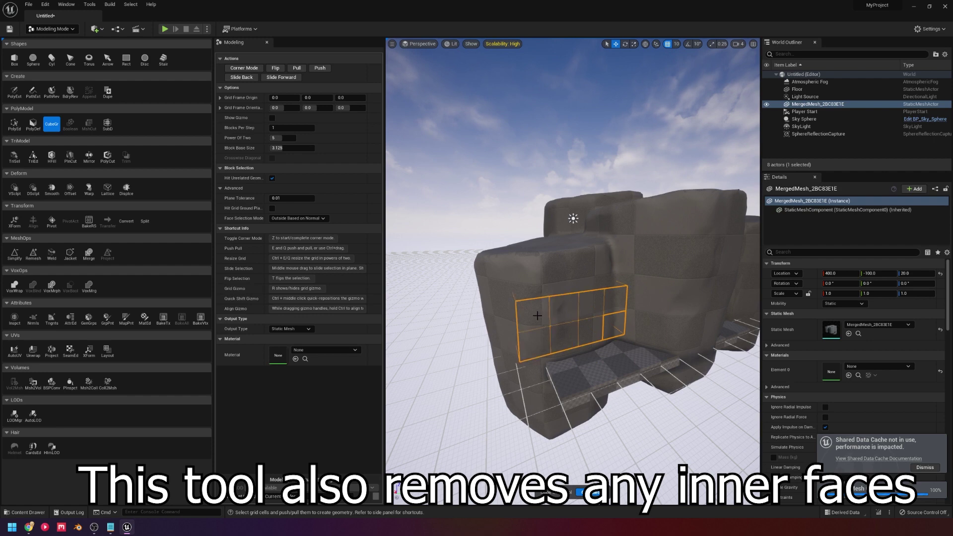
key("e")
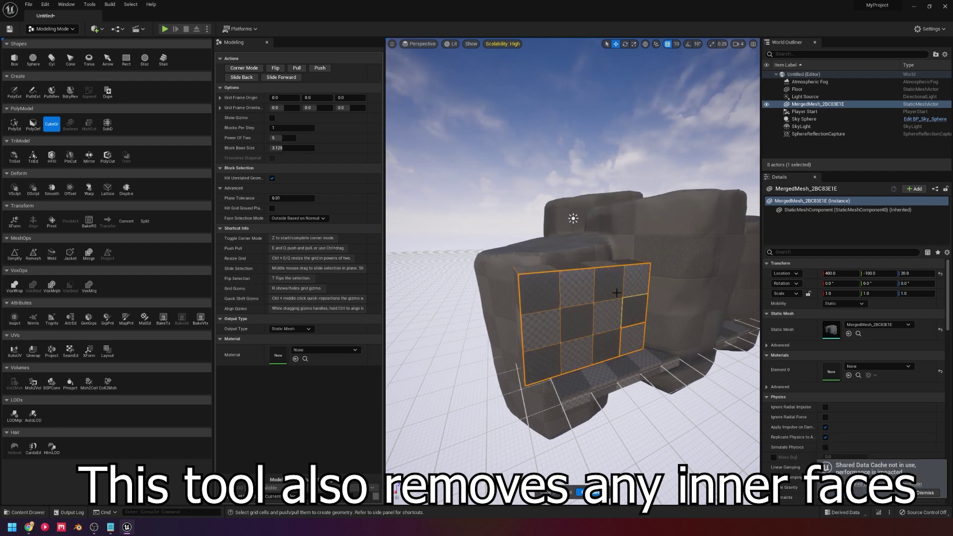
key("q")
key("q")
scroll(621, 308, "up", 10)
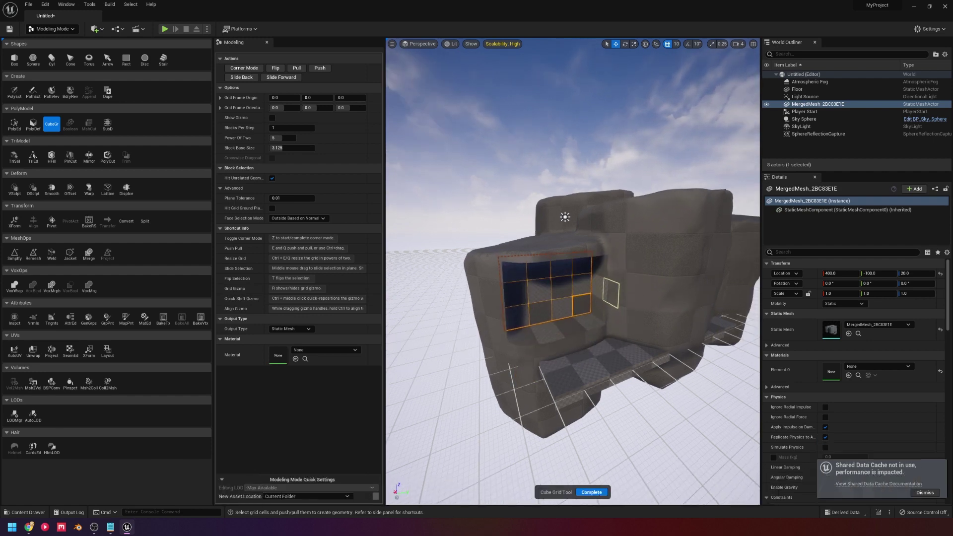
scroll(607, 298, "down", 10)
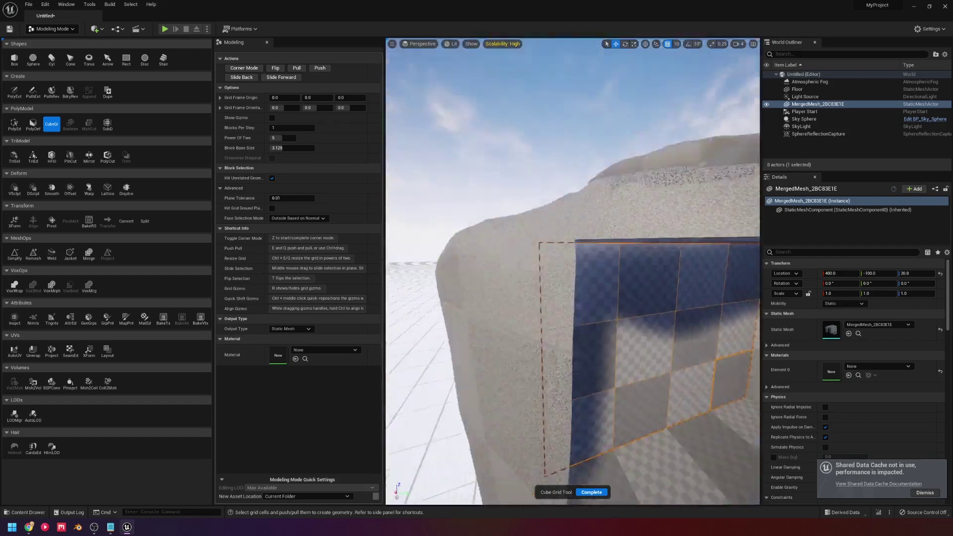
Step: Select two adjacent cells low on the recess's back wall and push them farther into the mesh
key("w")
mouse_move(612, 282)
right_mouse_down()
mouse_move(621, 279)
mouse_move(612, 282)
right_mouse_up()
key("s")
scroll(595, 291, "up", 3)
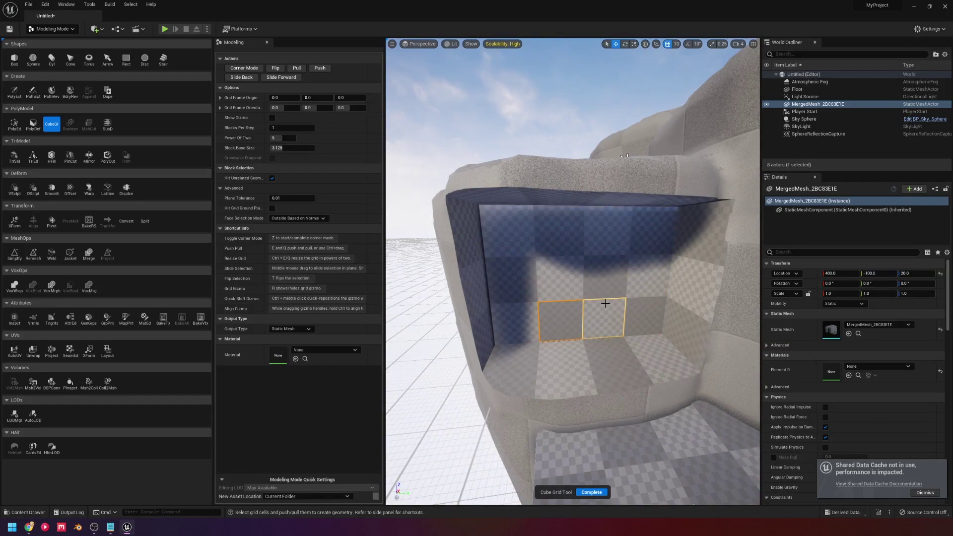
scroll(606, 304, "up", 6)
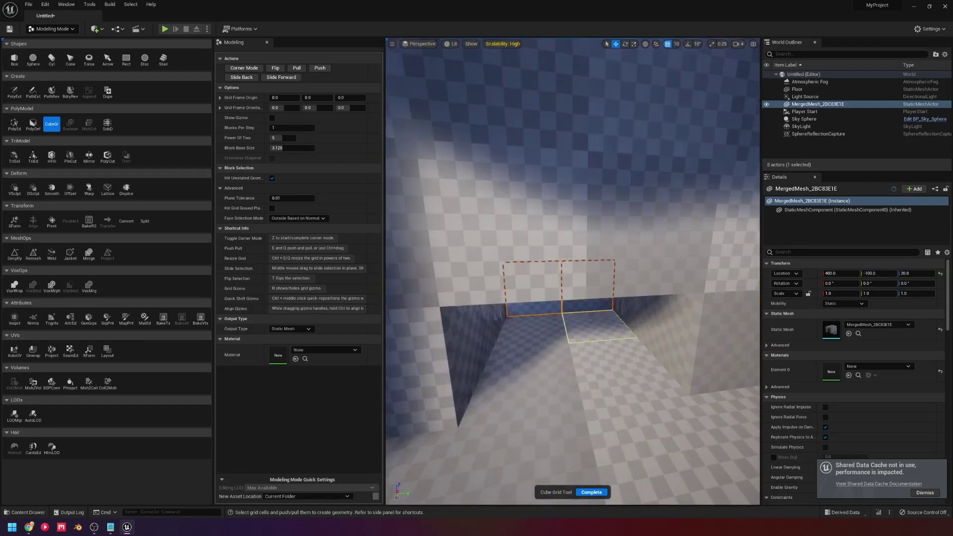
key("w")
right_click_drag(606, 317, 571, 311)
key("s")
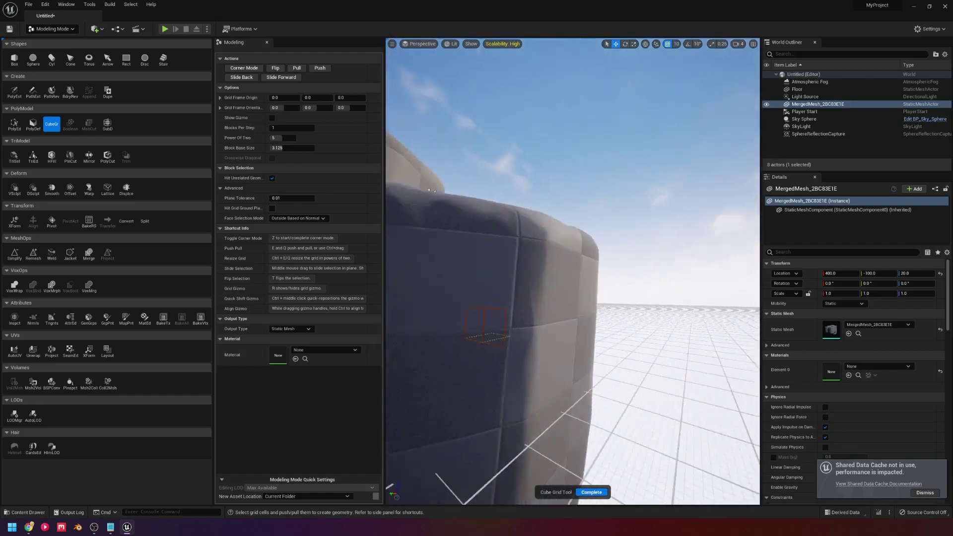
Step: View the carved recess from several angles and finish the Cube Grid edit on the merged mesh
left_click_drag(571, 310, 596, 307, "alt")
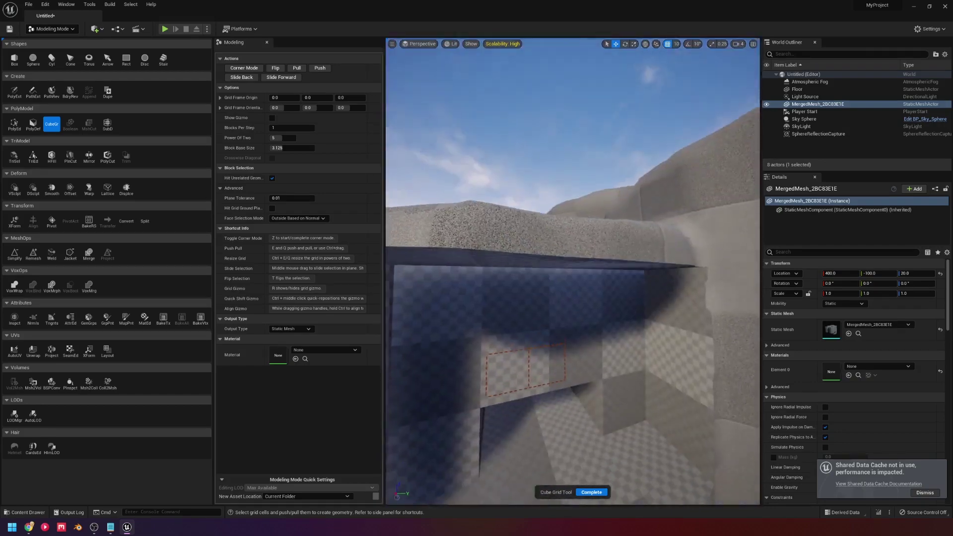
right_click_drag(596, 308, 593, 337)
key("s")
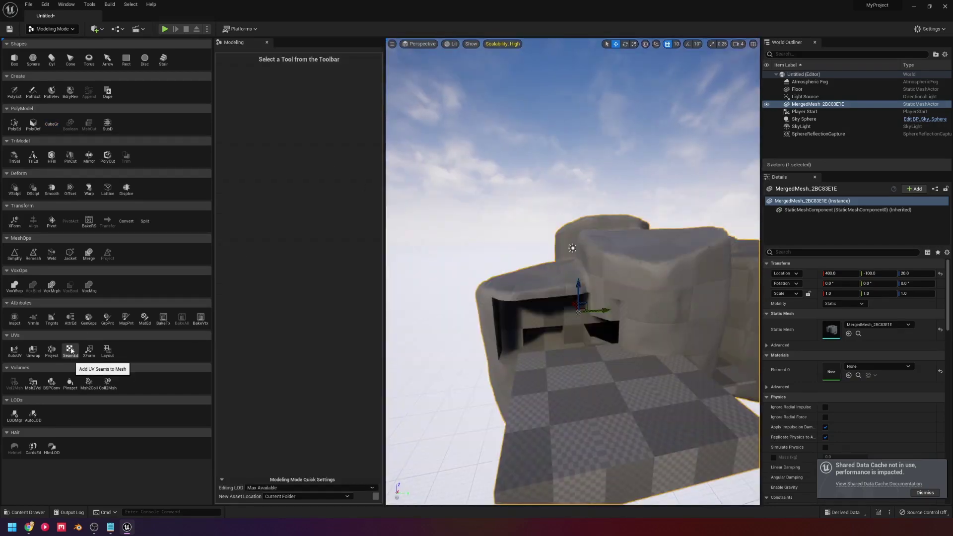
Step: Start adding UV seams to the merged mesh and try drawing seams across its upper surface and along the rim
left_click(71, 351)
right_click_drag(657, 272, 670, 296)
key("w")
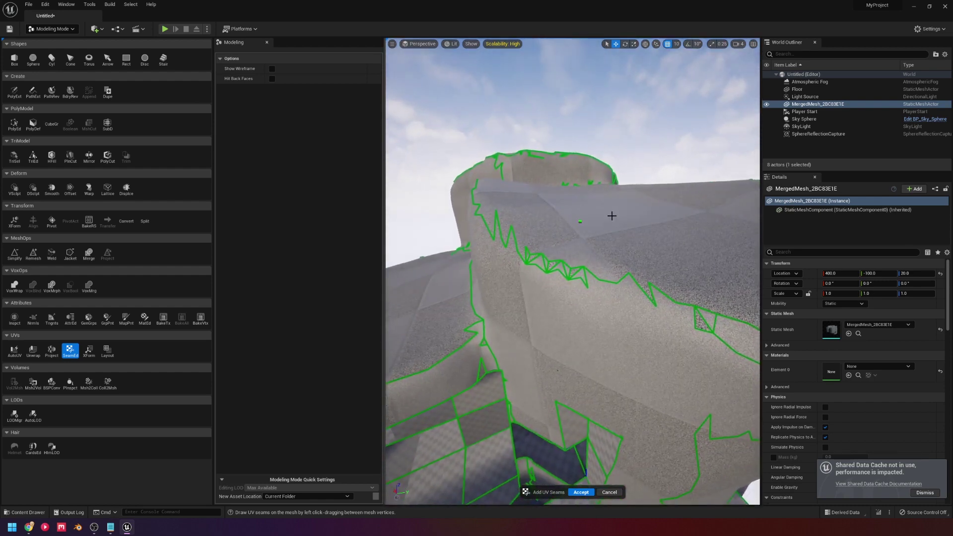
key("s")
right_click_drag(600, 244, 631, 220)
key("w")
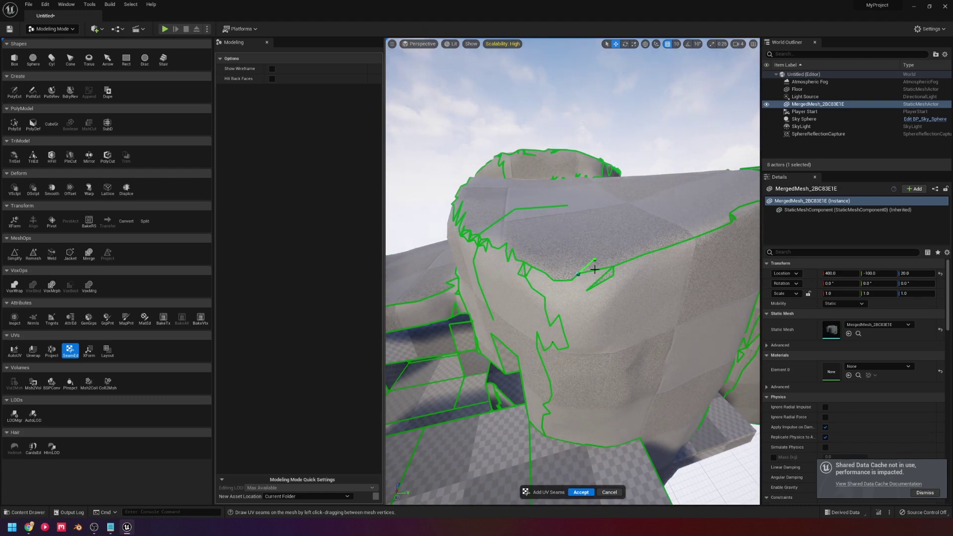
mouse_move(606, 278)
right_mouse_down()
mouse_move(591, 271)
mouse_move(605, 278)
right_mouse_up()
key("d")
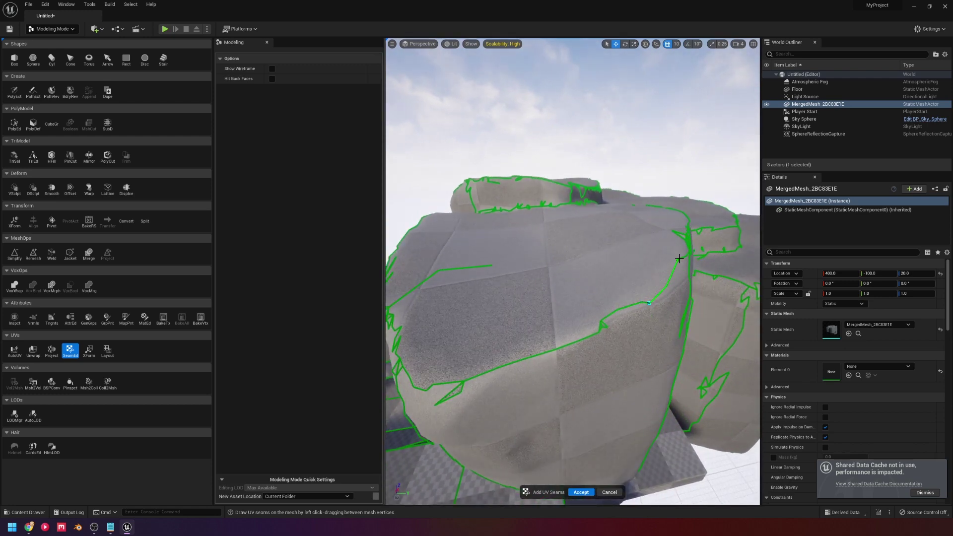
key("a")
mouse_move(638, 291)
right_mouse_down()
mouse_move(658, 294)
mouse_move(676, 338)
mouse_move(683, 283)
mouse_move(700, 278)
mouse_move(638, 292)
right_mouse_up()
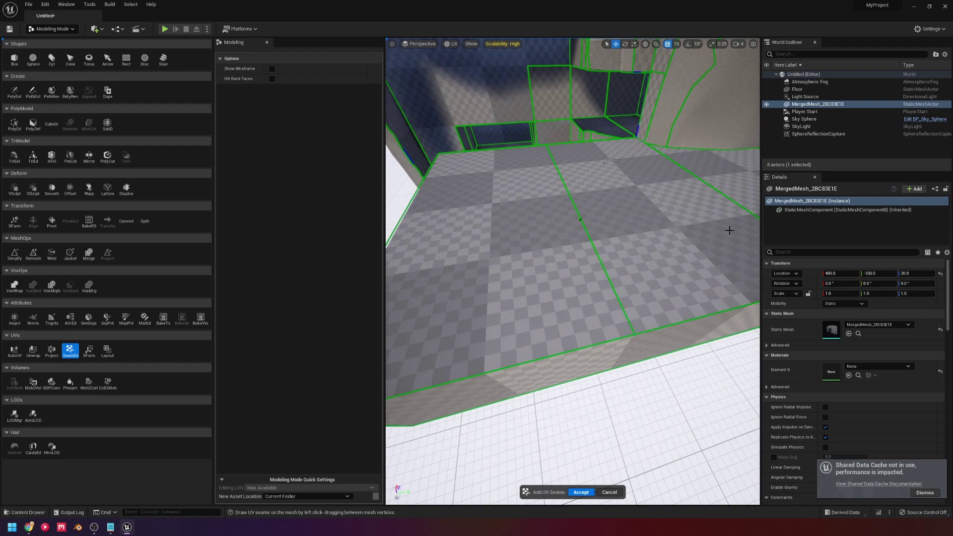
Step: Examine the UV seams across the platform and inside the recess, and cancel the seam edit
right_click_drag(493, 230, 480, 191)
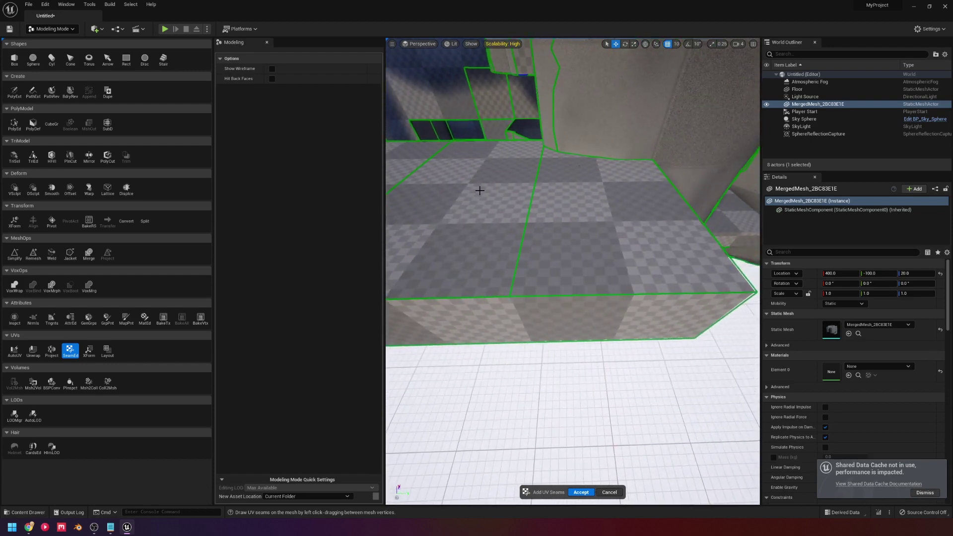
right_click_drag(592, 176, 592, 176)
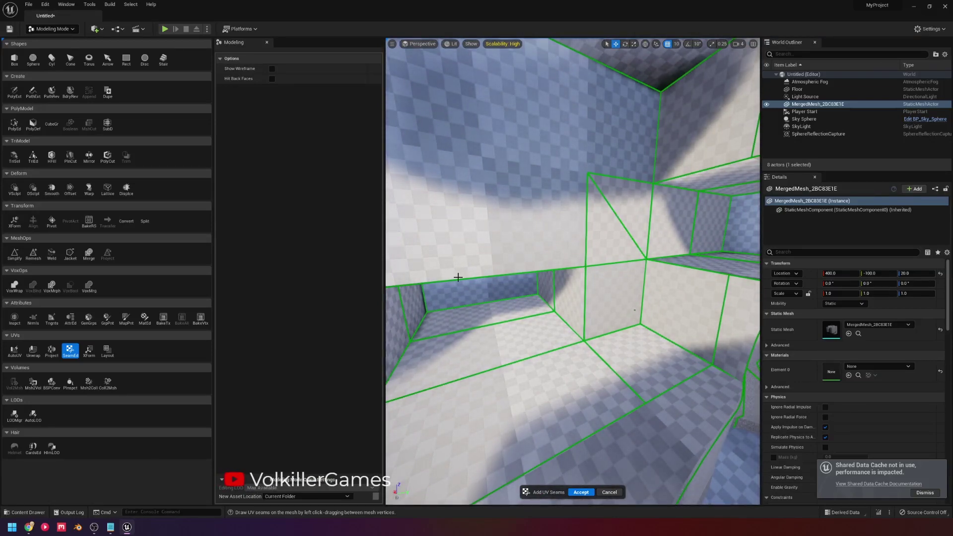
right_click_drag(456, 277, 456, 277)
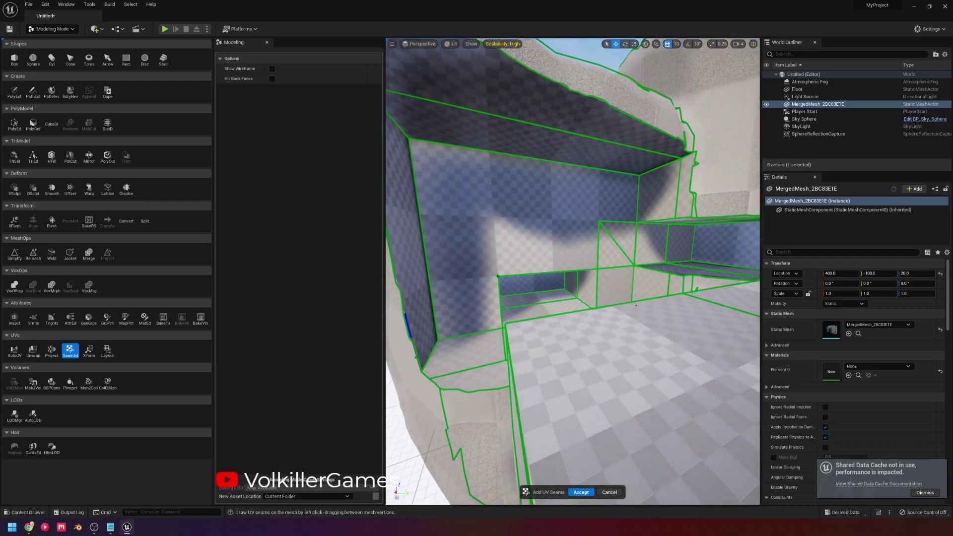
right_click(517, 167)
right_click_drag(489, 190, 489, 190)
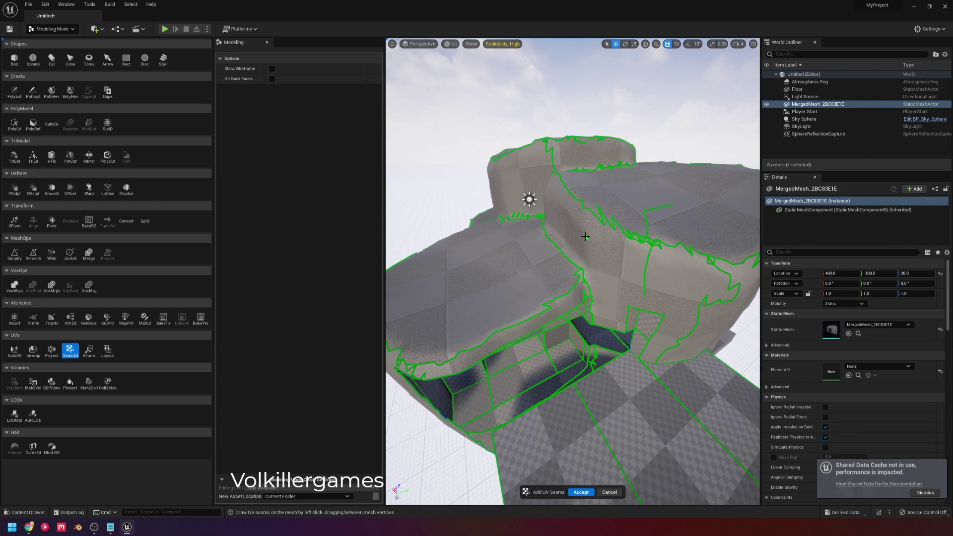
right_click_drag(586, 248, 586, 247)
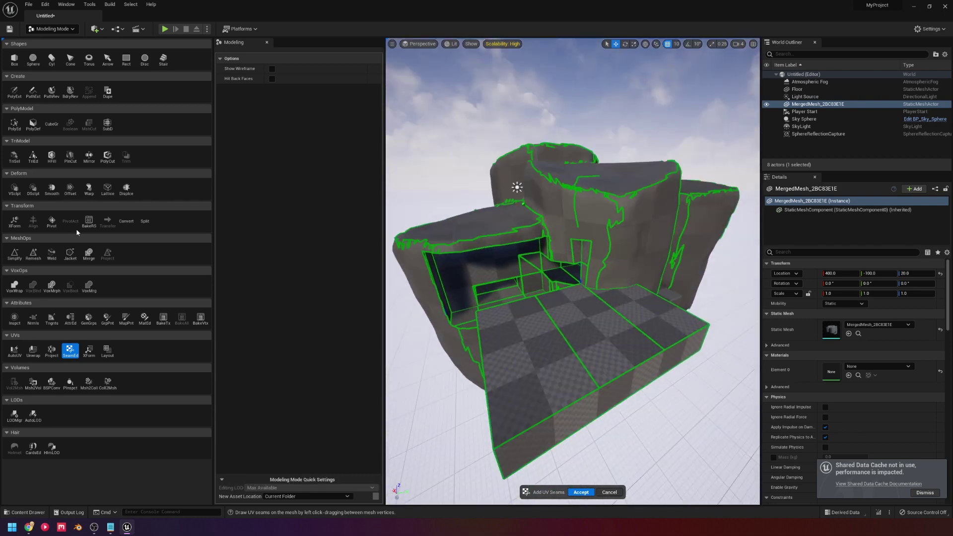
left_click(610, 492)
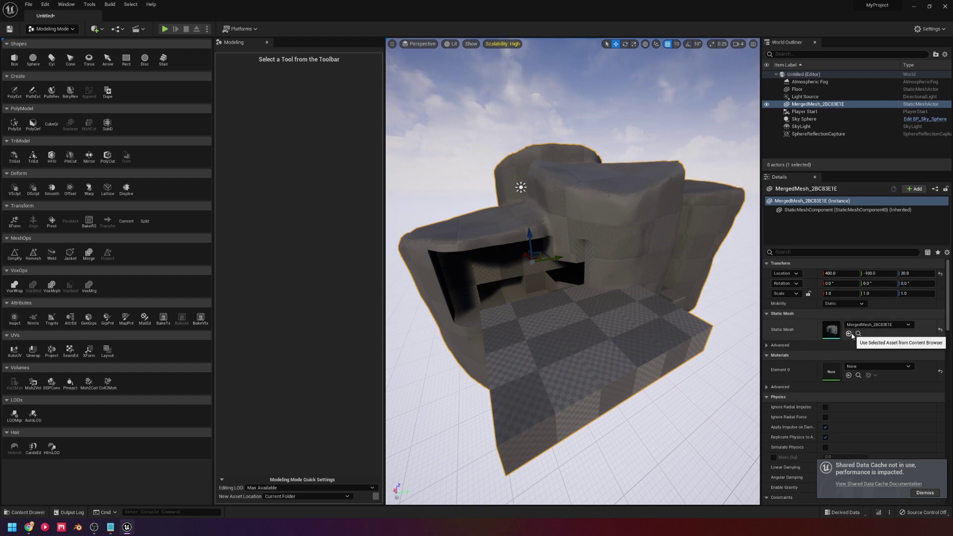
left_click(206, 29)
mouse_move(233, 182)
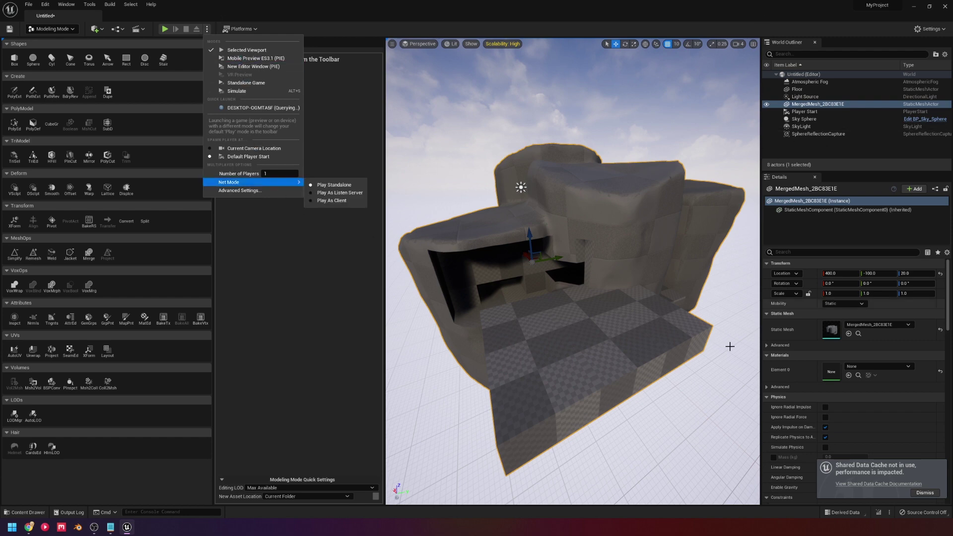
Step: Open the SM_Wateringcan static mesh from the Models folder and look through its sockets and detail settings
left_click(20, 514)
left_click(25, 512)
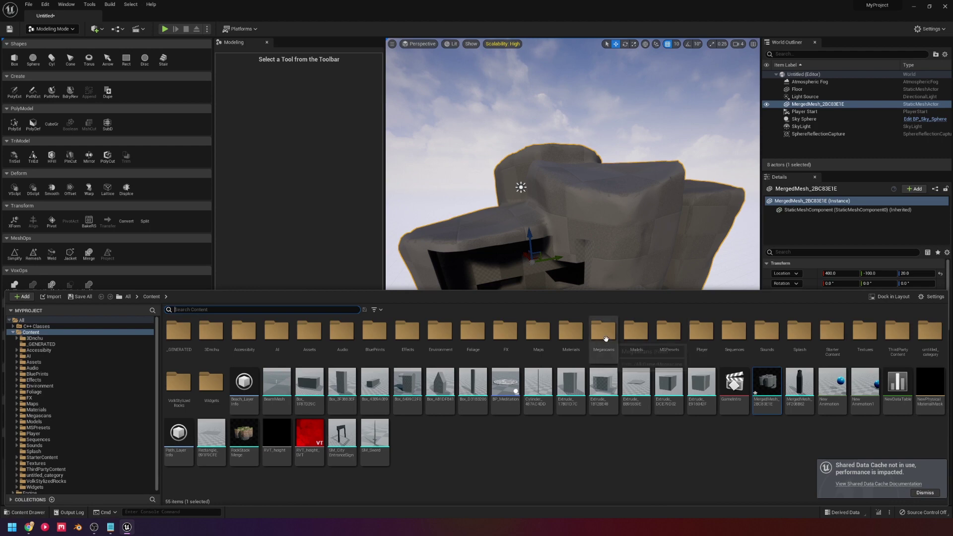
double_click(636, 331)
double_click(323, 393)
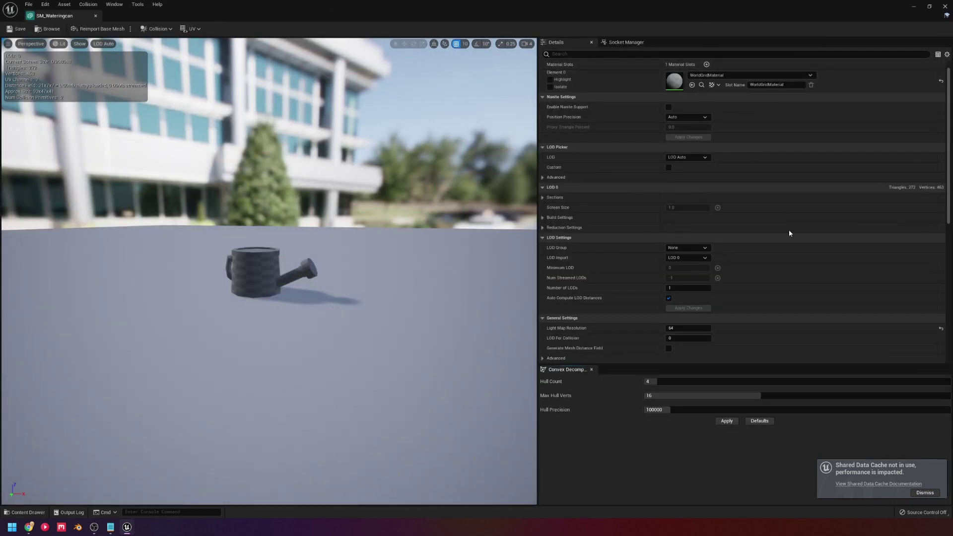
left_click(626, 43)
left_click(556, 44)
scroll(660, 139, "down", 5)
scroll(675, 122, "down", 3)
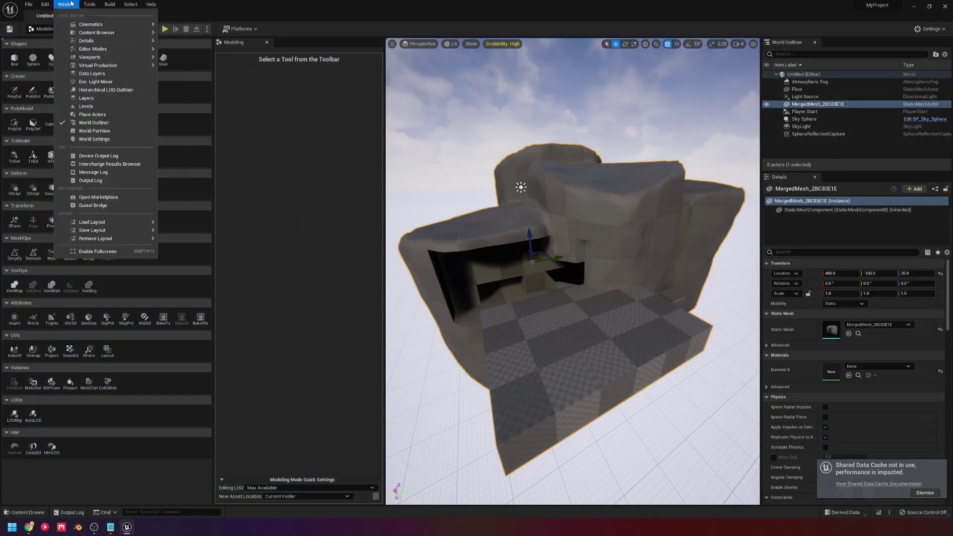
Step: Return to the level editor and look through its available windows and tools
mouse_move(89, 4)
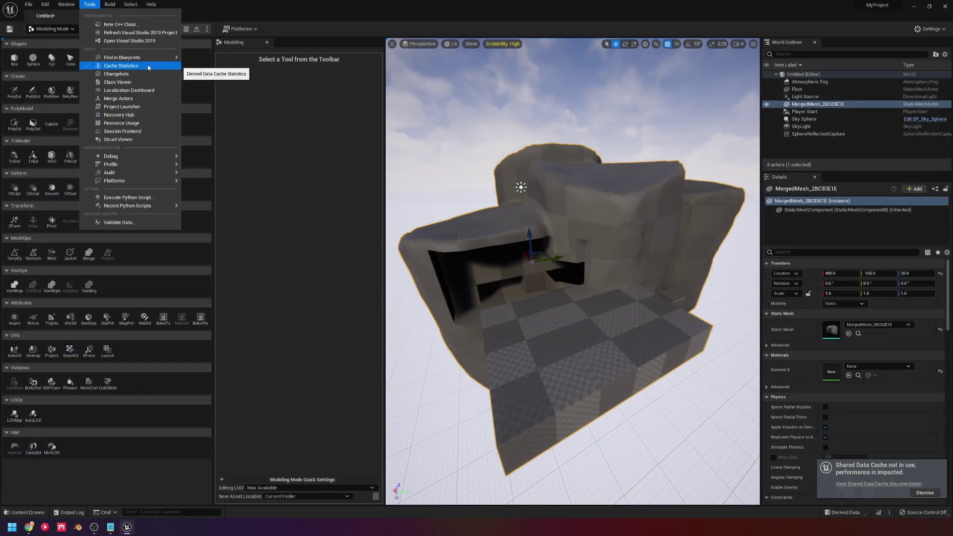